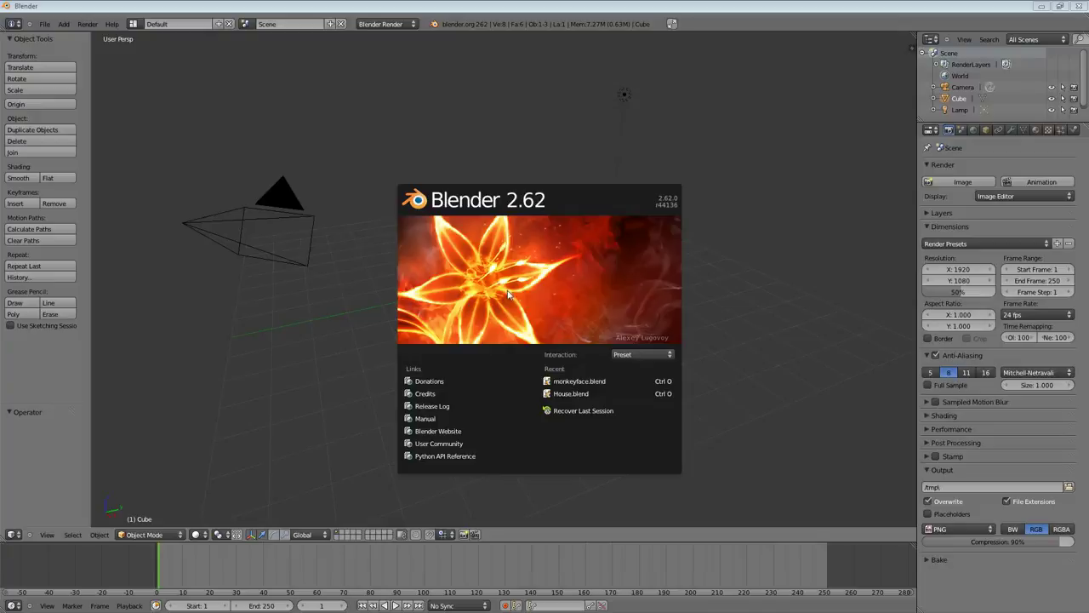
Dismiss the splash screen and switch the default cube to Edit Mode
left_click(509, 296)
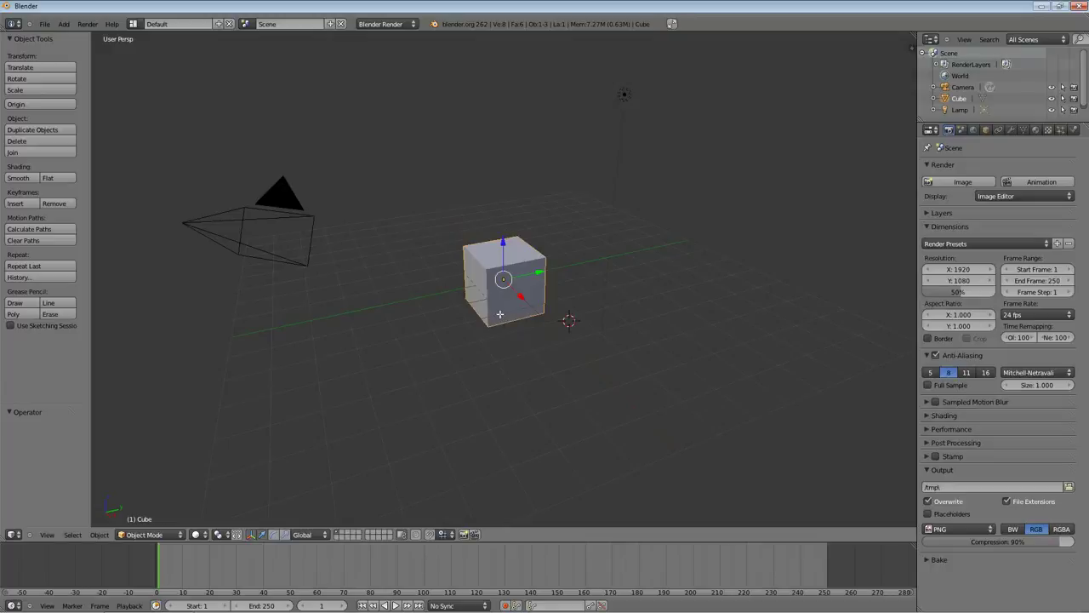
key("Tab")
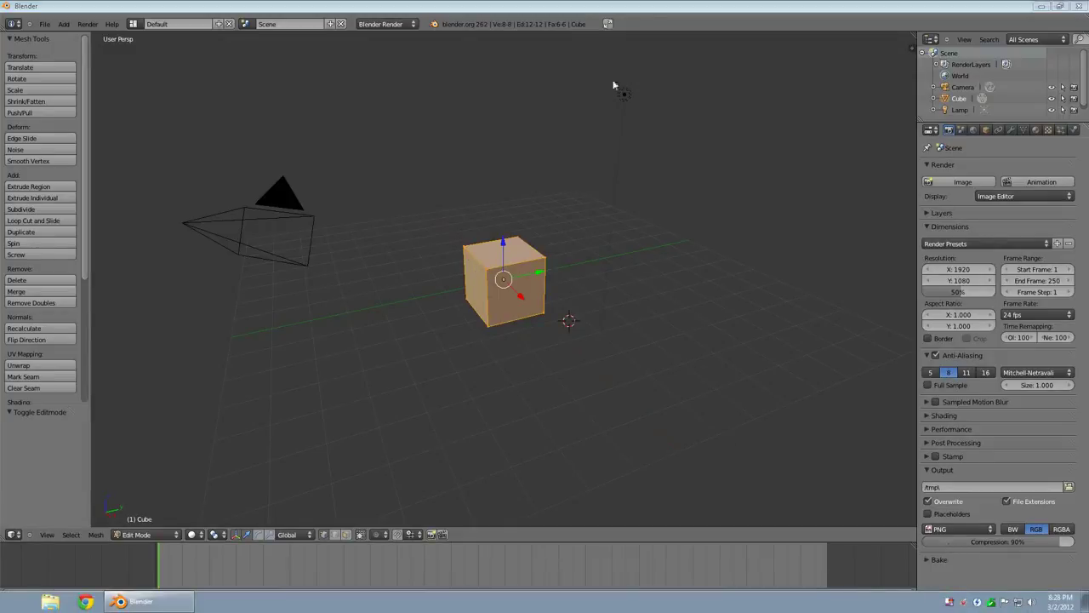
left_click(553, 391)
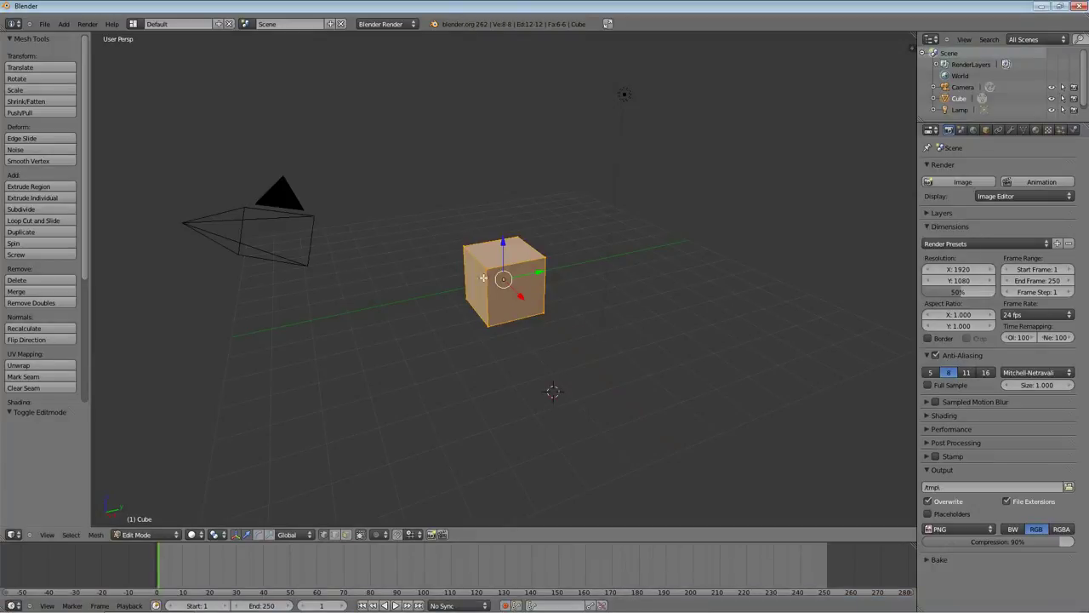
scroll(477, 285, "up", 6)
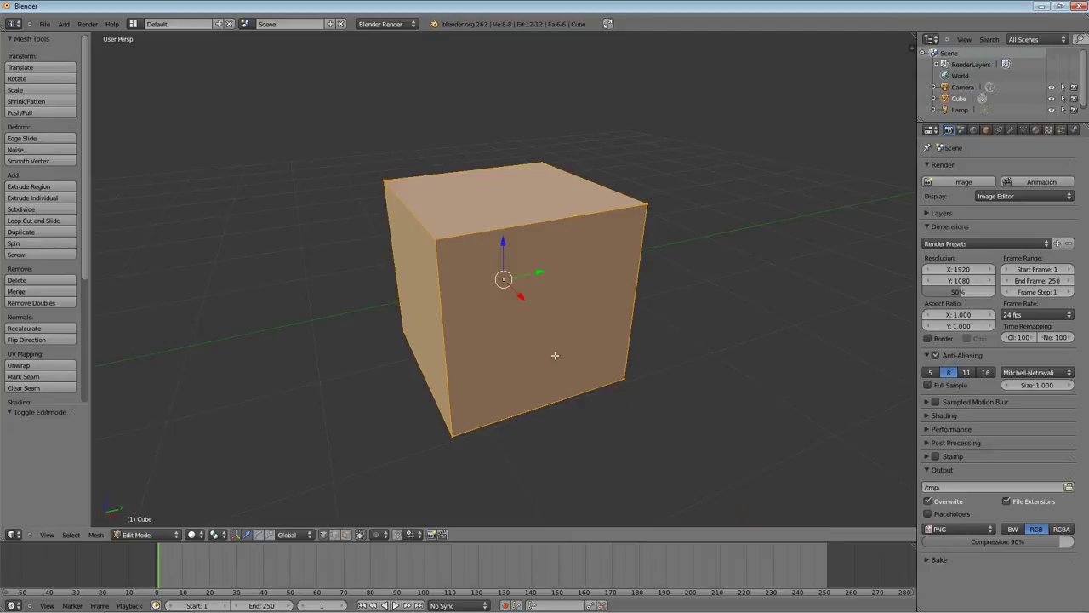
scroll(554, 358, "down", 6)
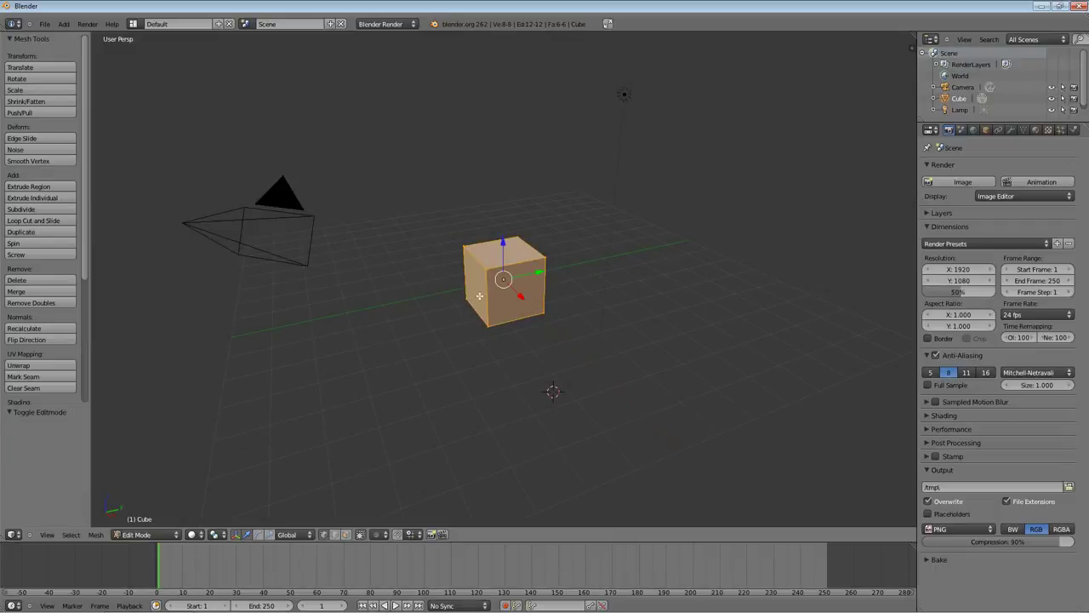
left_click(66, 26)
mouse_move(72, 40)
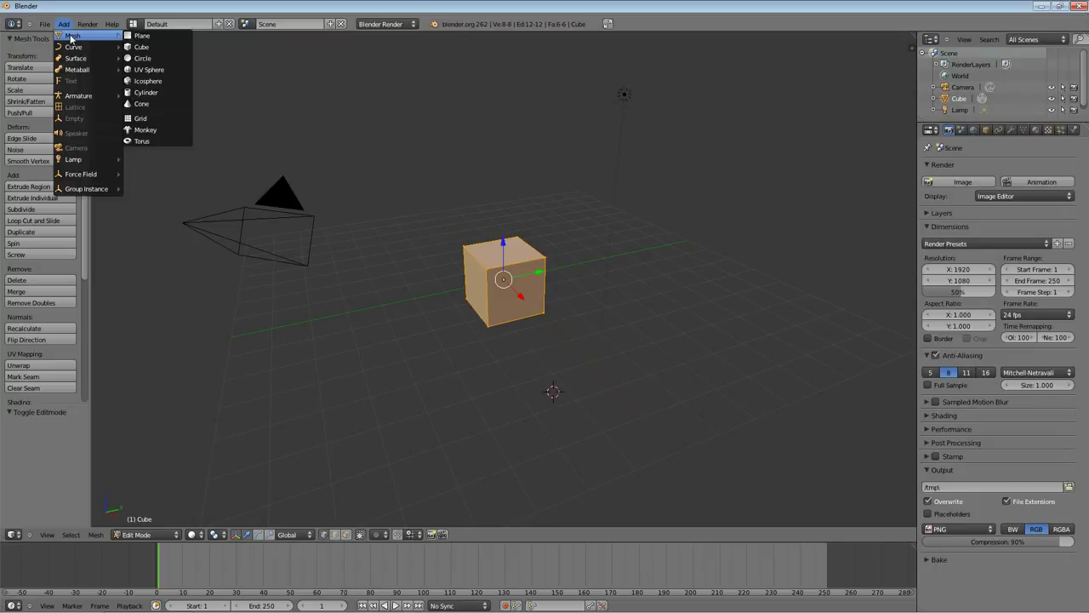
key("Escape")
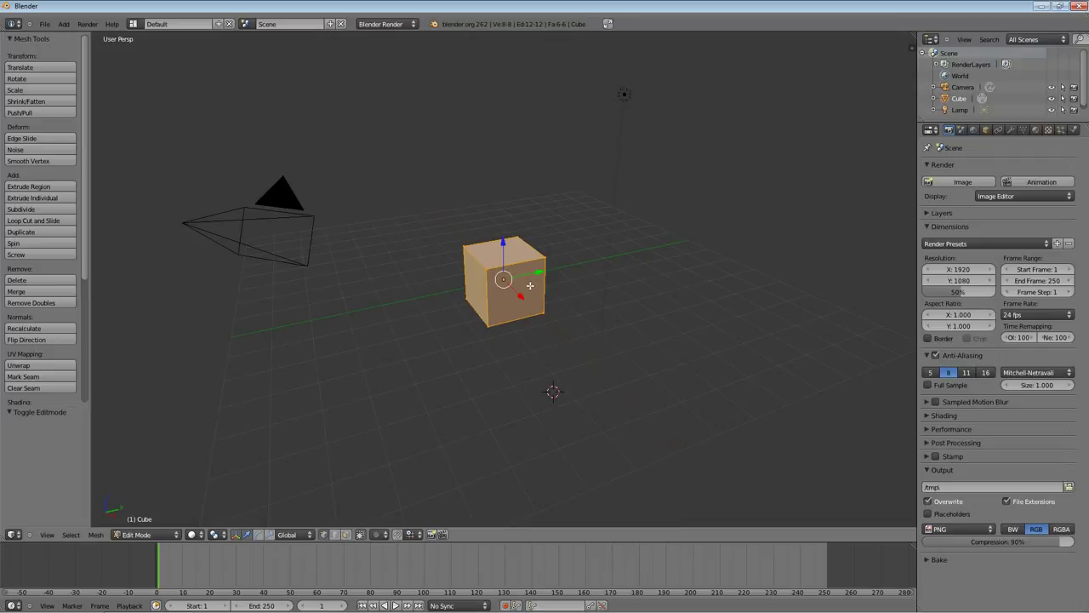
Hide the 3D manipulator and delete all vertices of the cube
key("a")
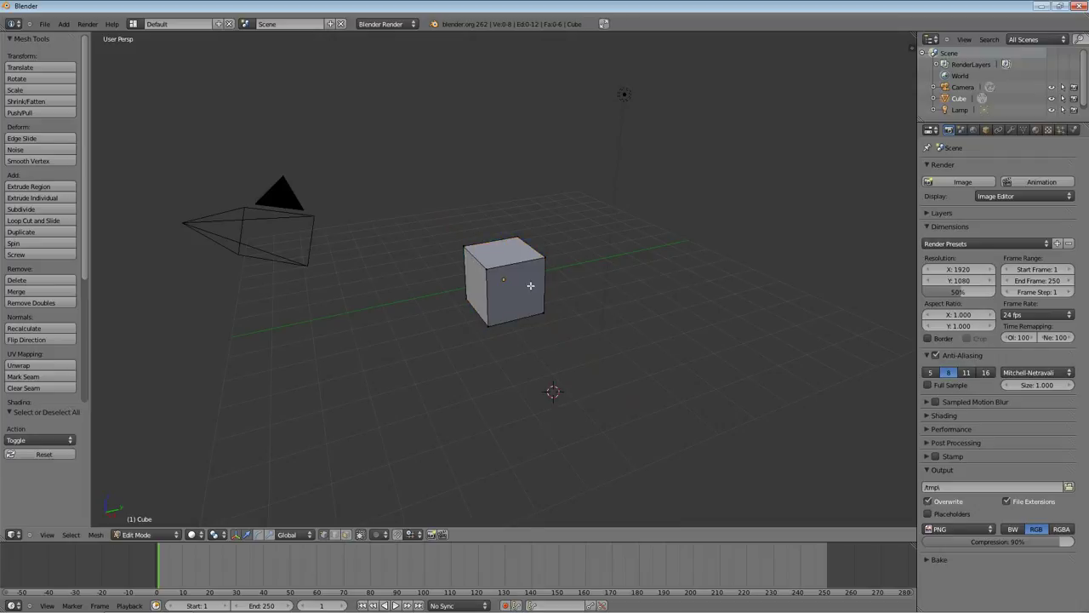
key("a")
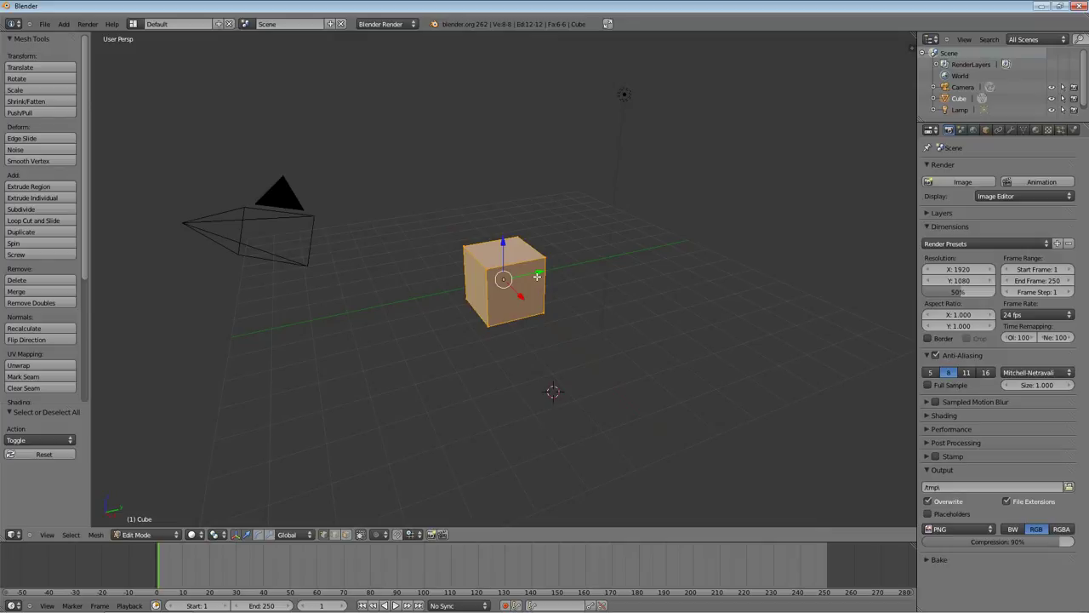
key("ctrl+space")
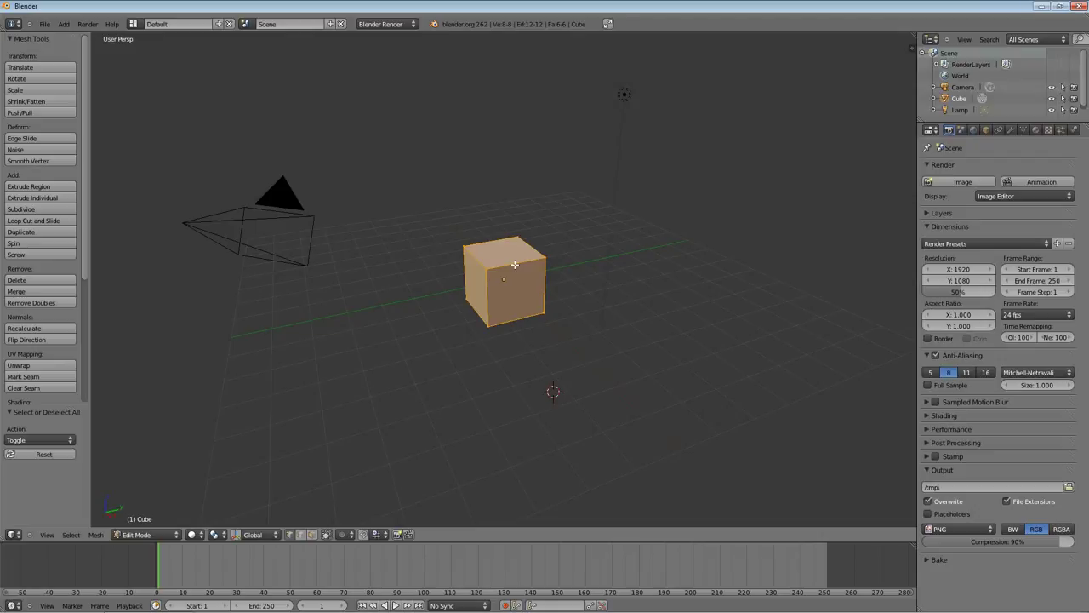
key("x")
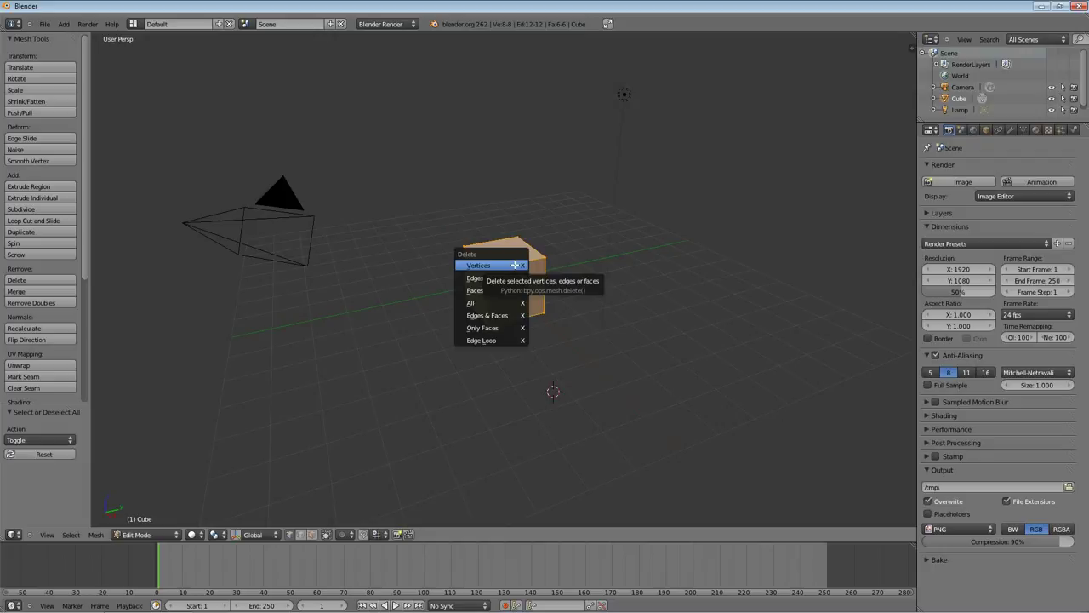
key("Escape")
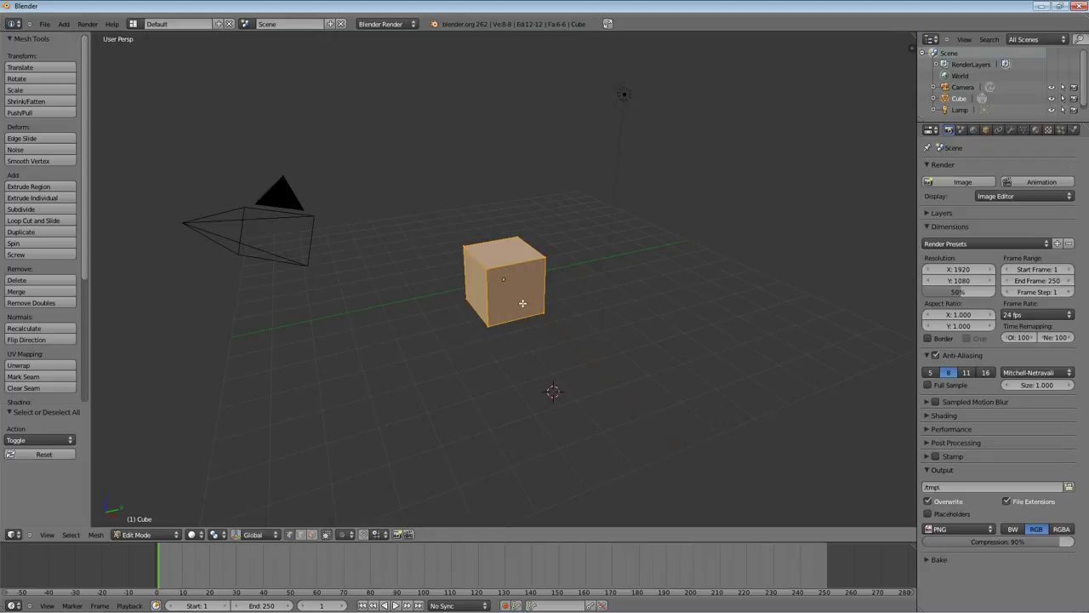
key("x")
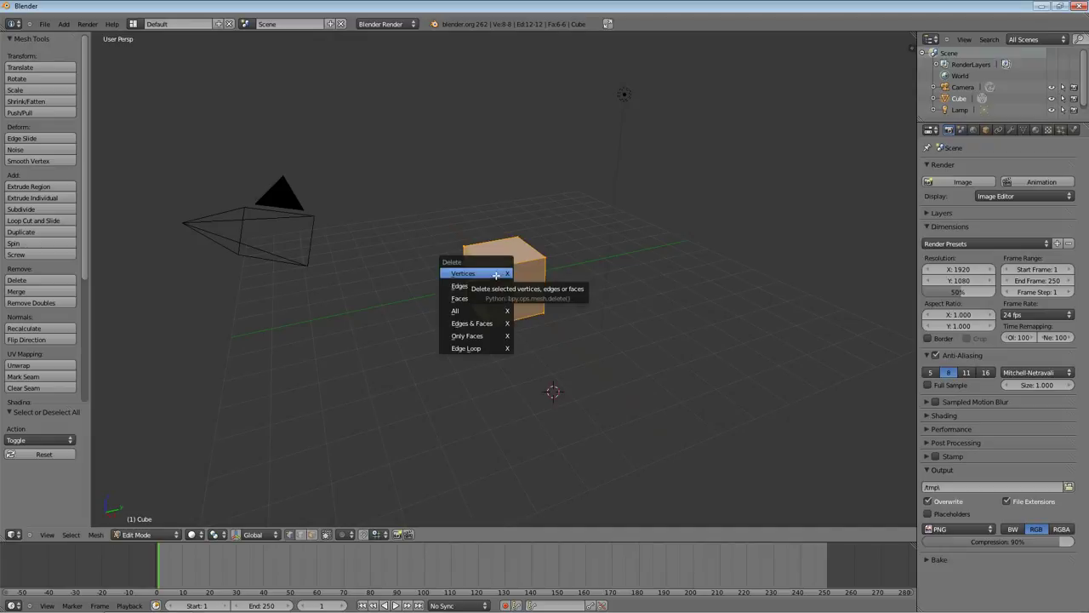
left_click(496, 274)
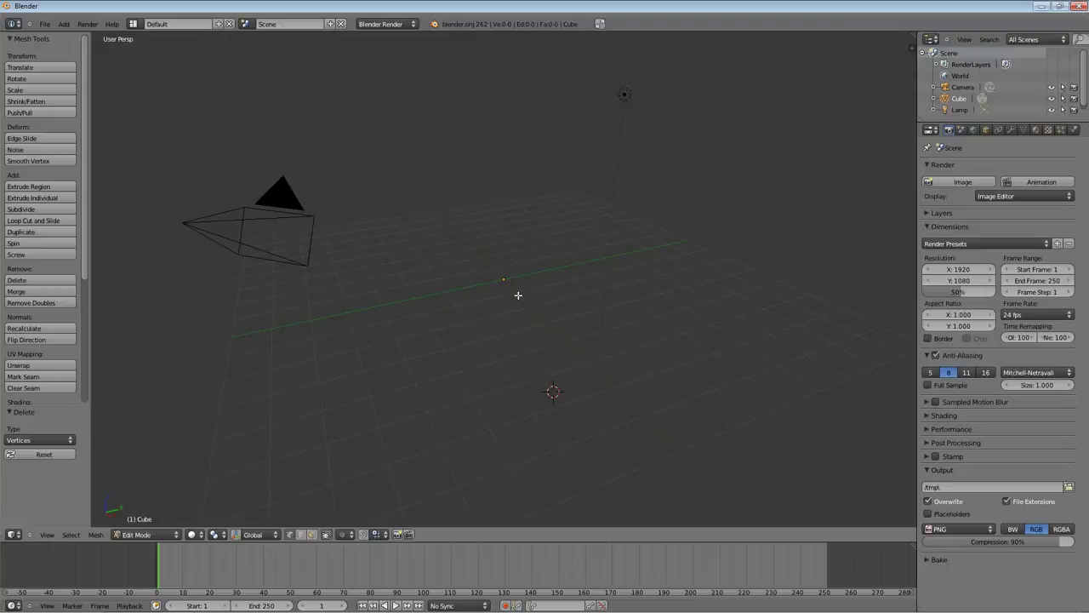
In top view, place ten connected vertices around the origin to outline a five-pointed star
key("KP_7")
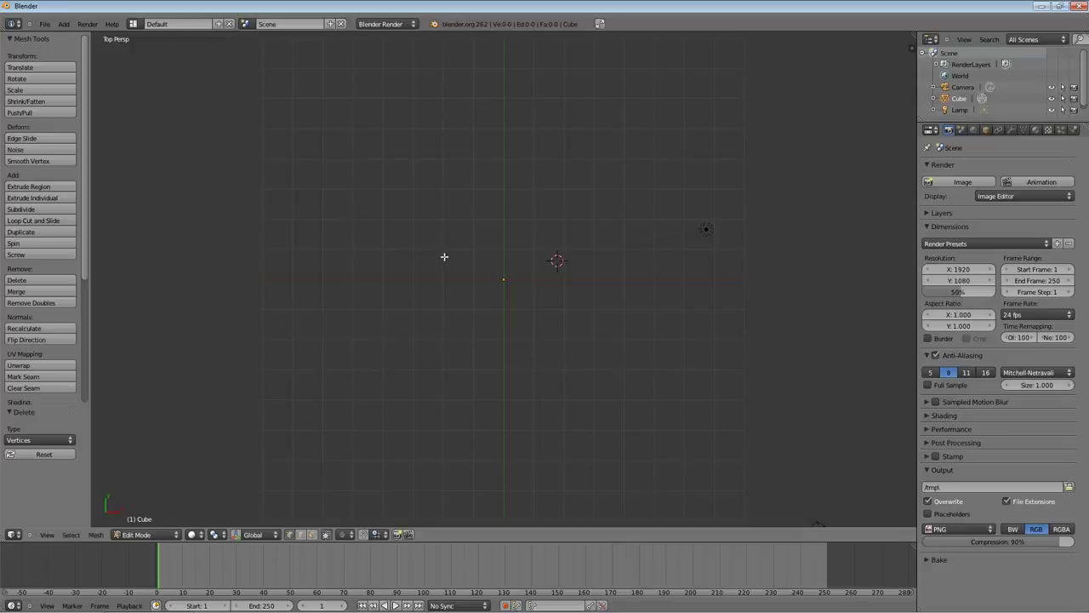
left_click(446, 255, "ctrl")
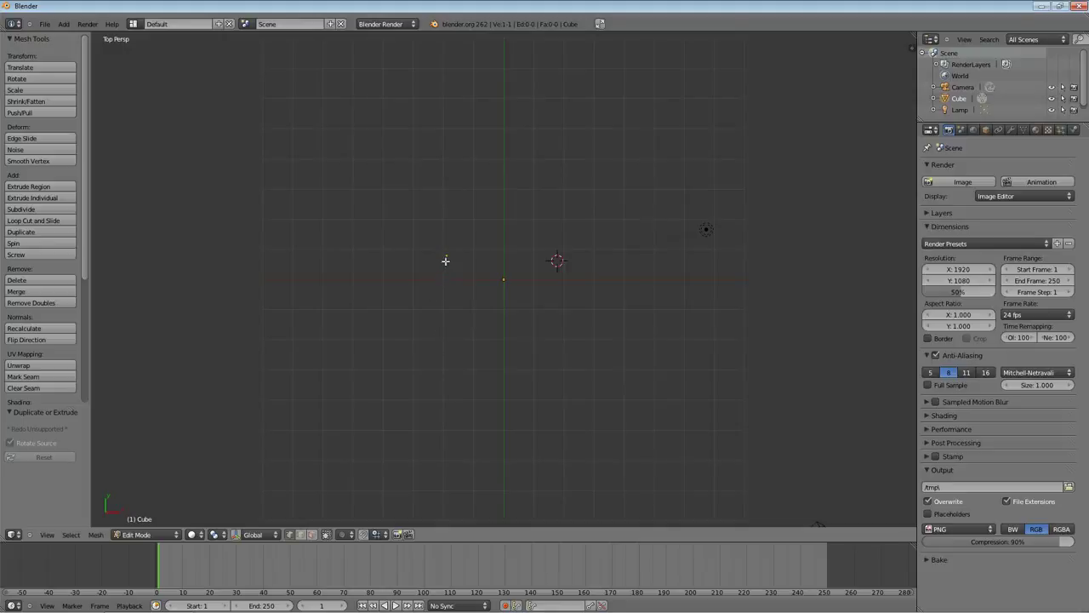
left_click(485, 288, "ctrl")
left_click(463, 342, "ctrl")
left_click(502, 326, "ctrl")
left_click(535, 343, "ctrl")
left_click(518, 293, "ctrl")
left_click(558, 269, "ctrl")
left_click(514, 259, "ctrl")
left_click(502, 223, "ctrl")
left_click(487, 253, "ctrl")
Fill the star's upper-left and lower-left points with triangular faces
right_click(485, 289)
right_click(446, 254, "shift")
key("f")
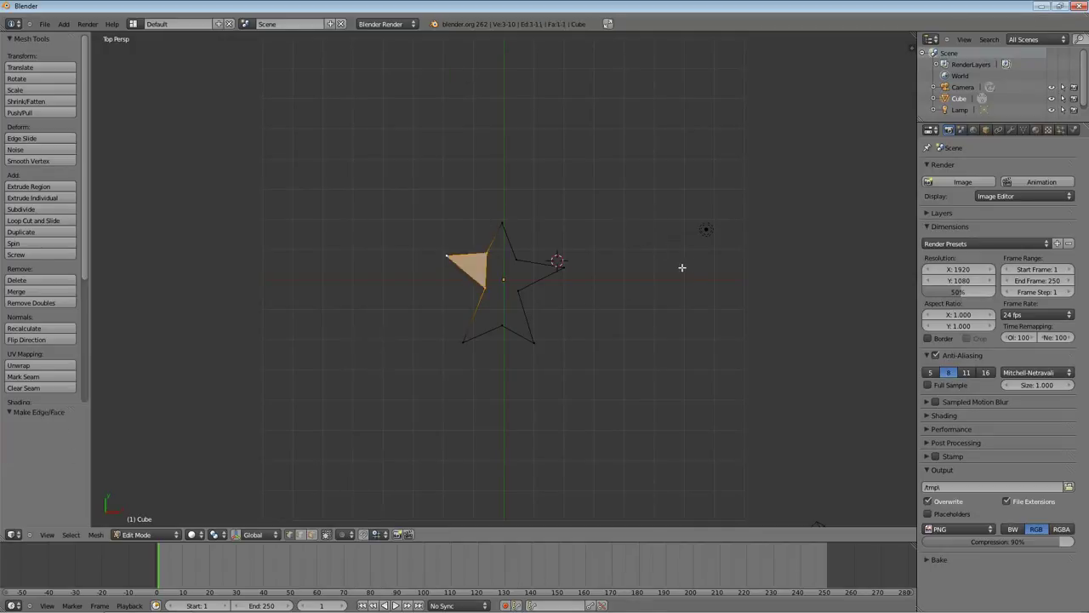
right_click(485, 288)
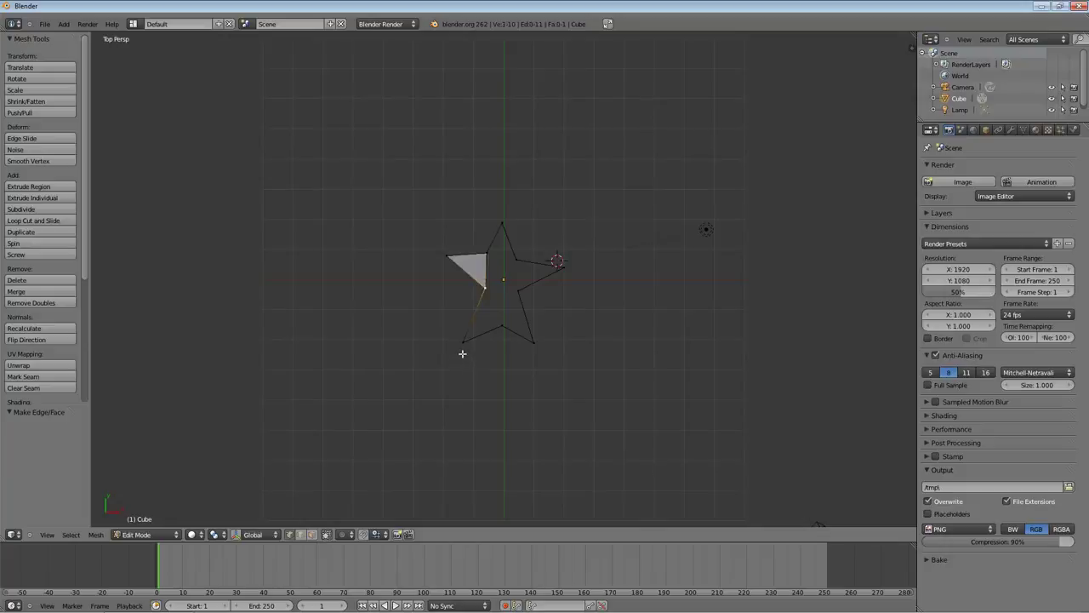
right_click(464, 343, "shift")
right_click(502, 327, "shift")
key("f")
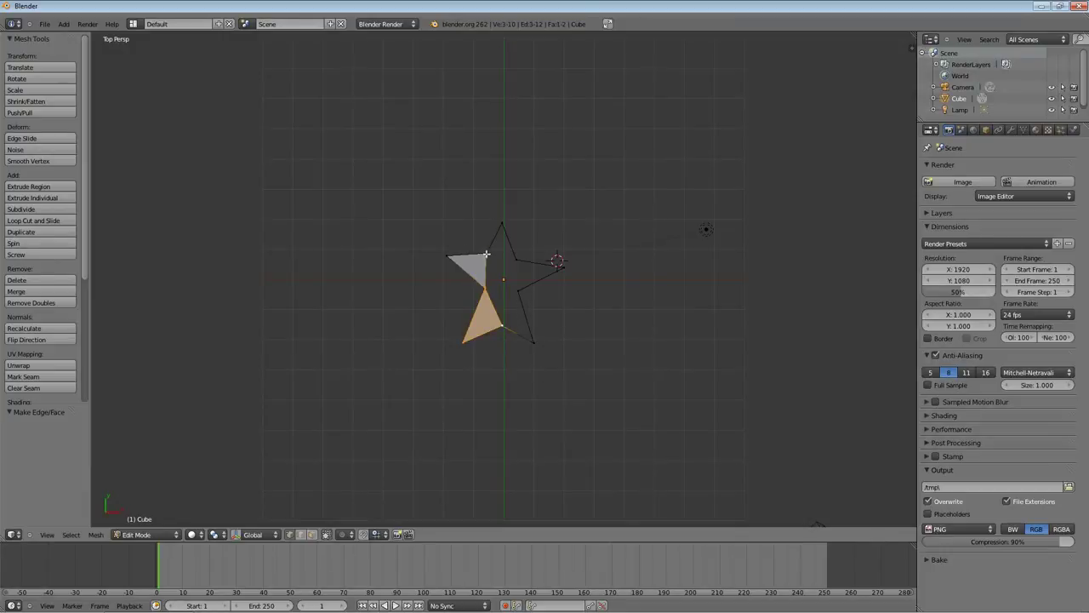
Fill the star's top point and right point with triangular faces
key("a")
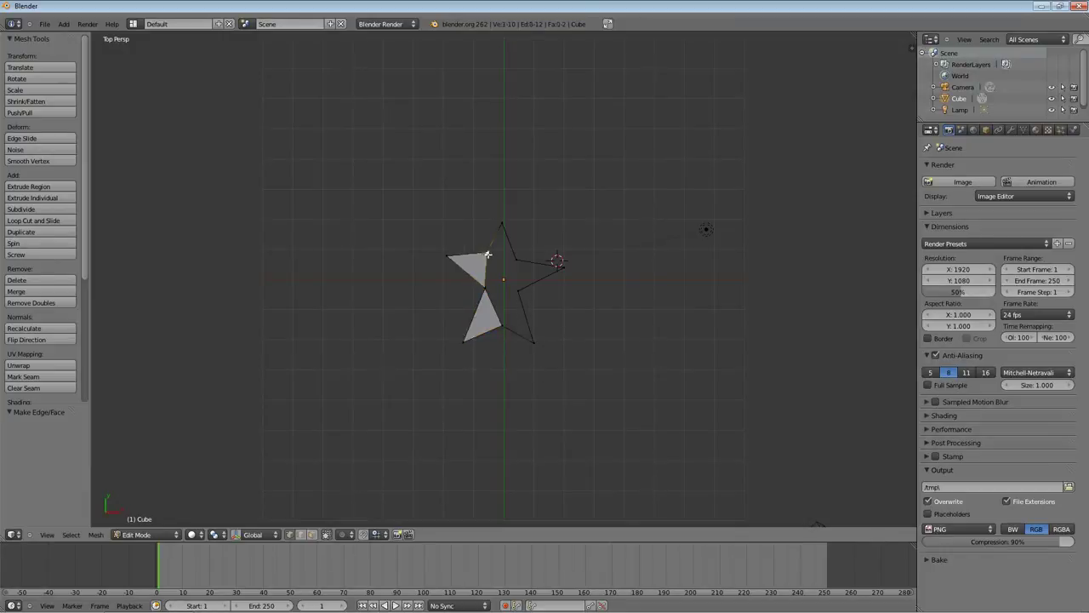
right_click(514, 259, "shift")
right_click(500, 224, "shift")
key("f")
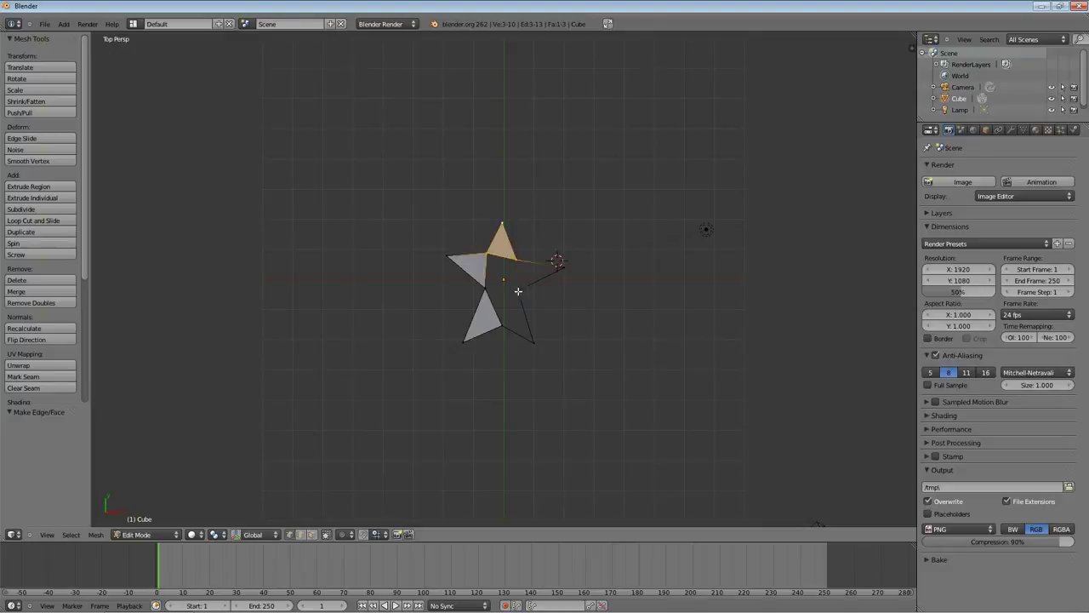
right_click(519, 291)
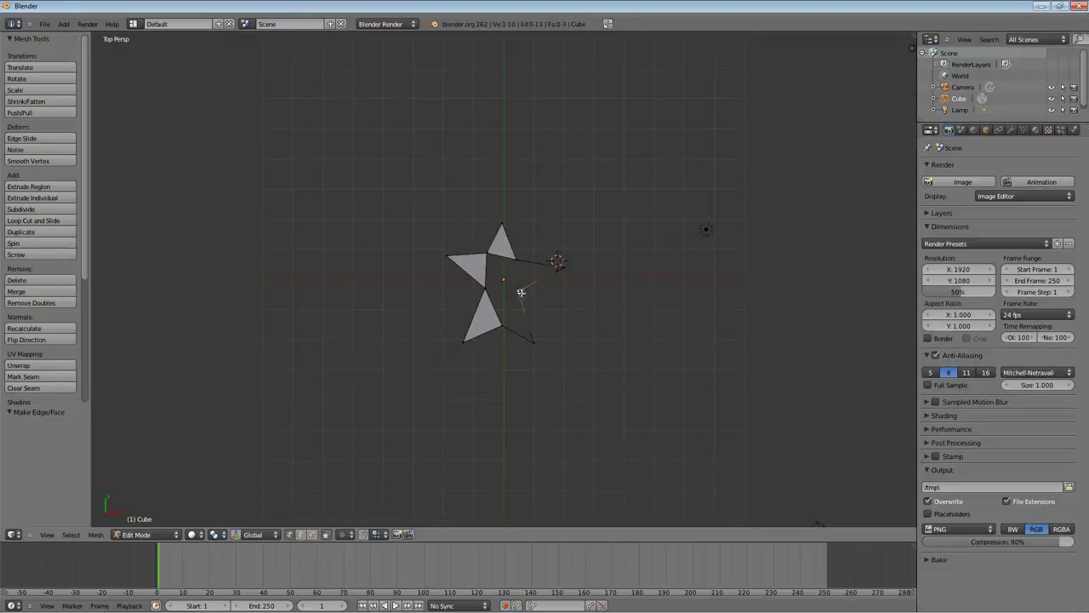
right_click(559, 264, "shift")
key("f")
Fill the star's lower-right point with a triangular face
right_click(517, 290)
right_click(533, 342, "shift")
right_click(503, 326, "shift")
key("f")
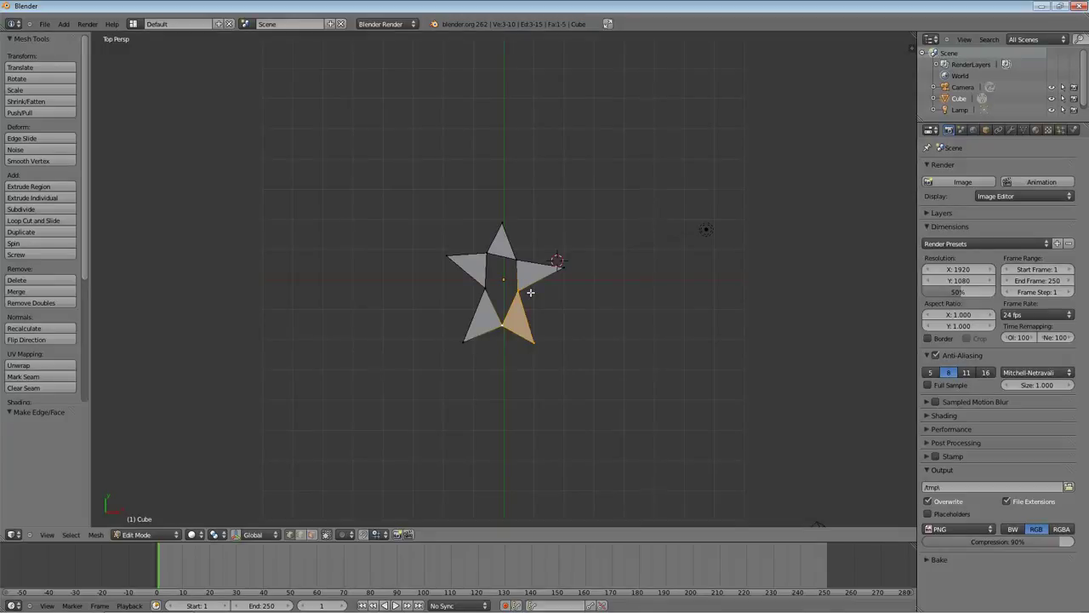
Fill the star's centre with a triangle between the lower points and a four-sided face above it
right_click(485, 286)
right_click(501, 326, "shift")
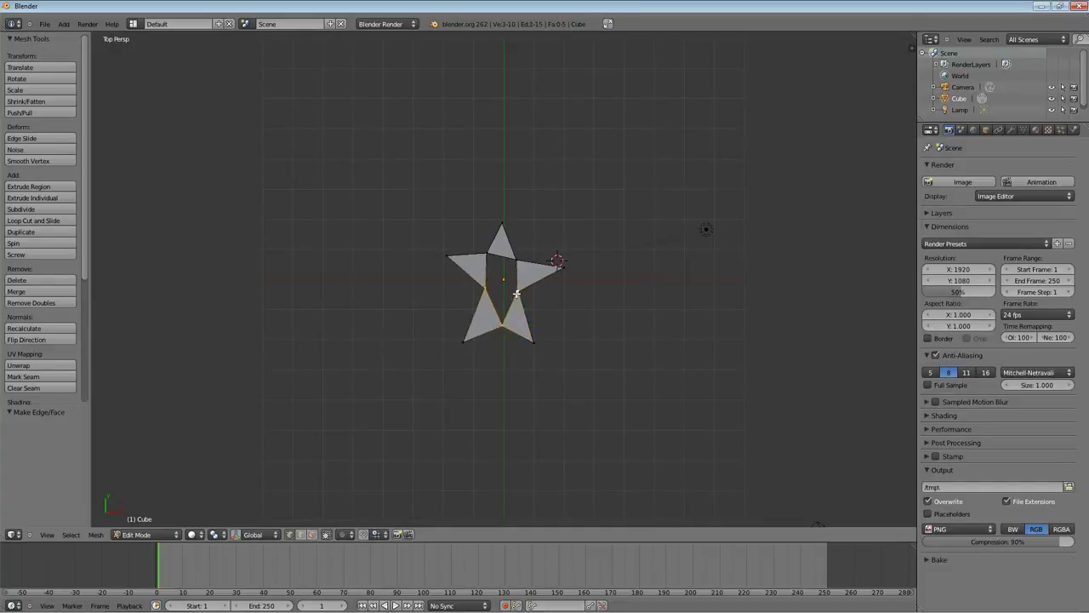
key("f")
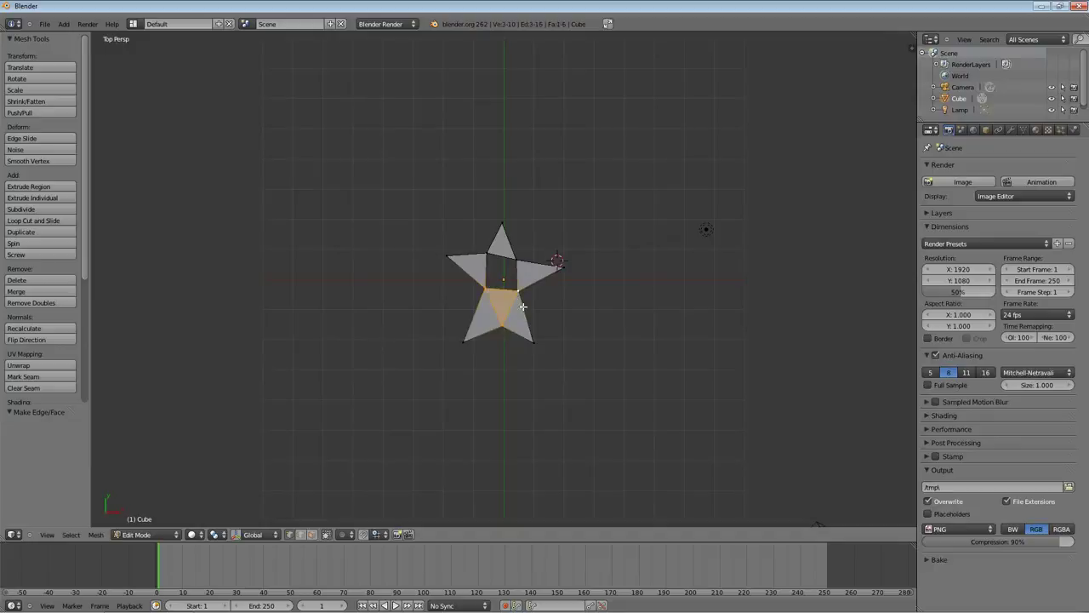
right_click(488, 288)
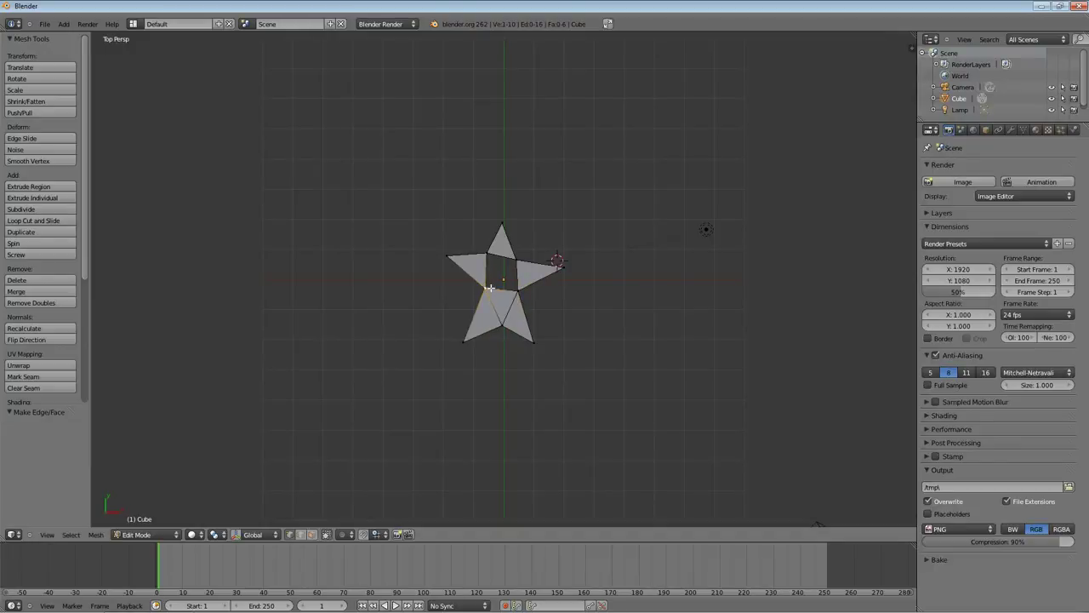
right_click(518, 290, "shift")
right_click(512, 261, "shift")
right_click(488, 253, "shift")
key("f")
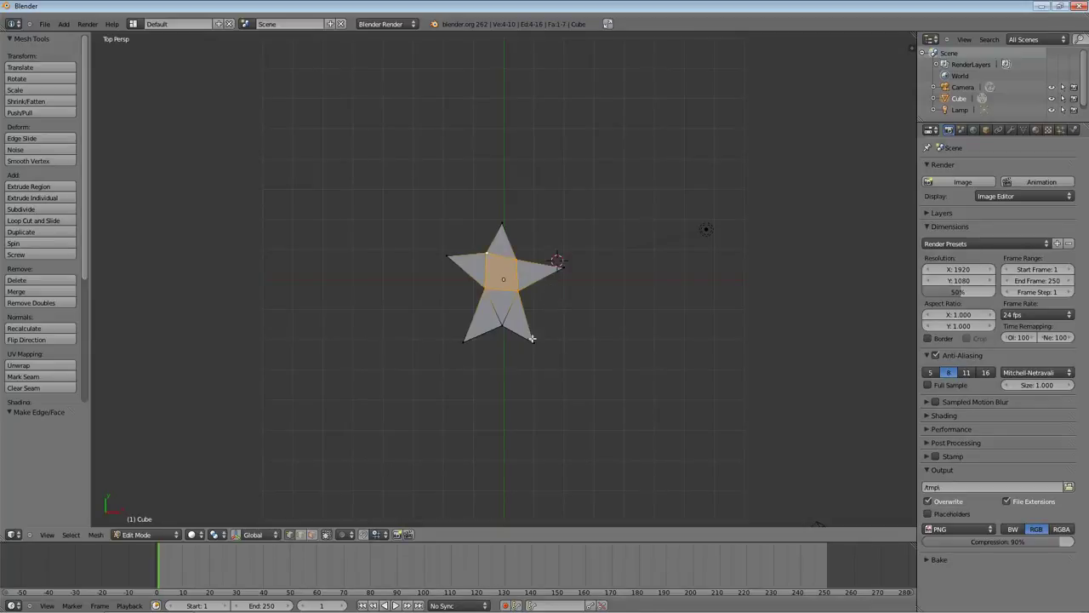
key("a")
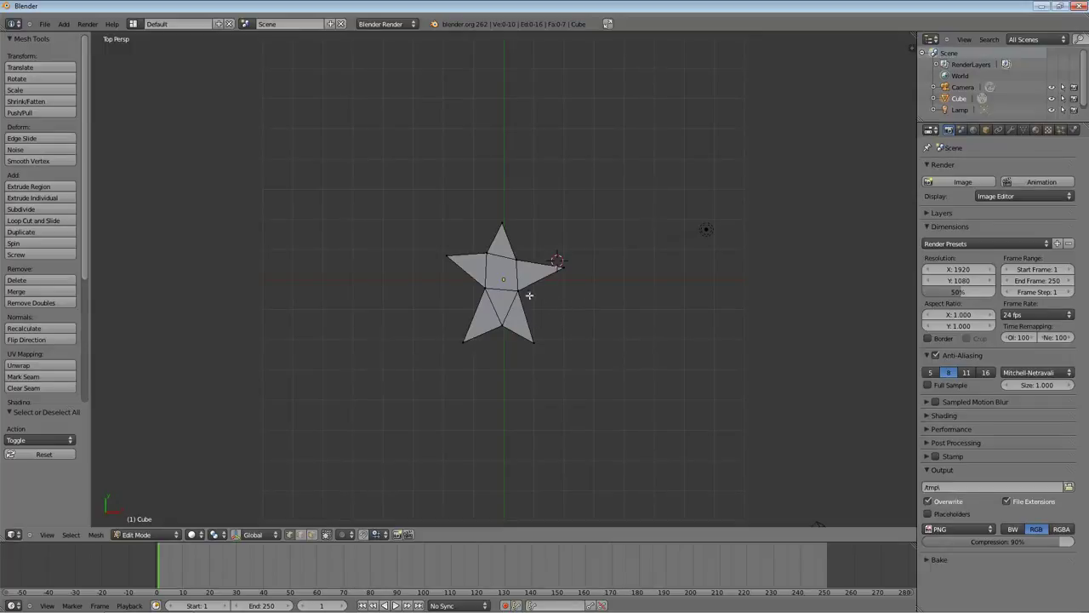
Move the upper-left inner vertex about 0.07 in X and -0.12 in Y, and the upper-right one about -0.05 in X and 0.16 in Y
right_click(485, 254)
key("g")
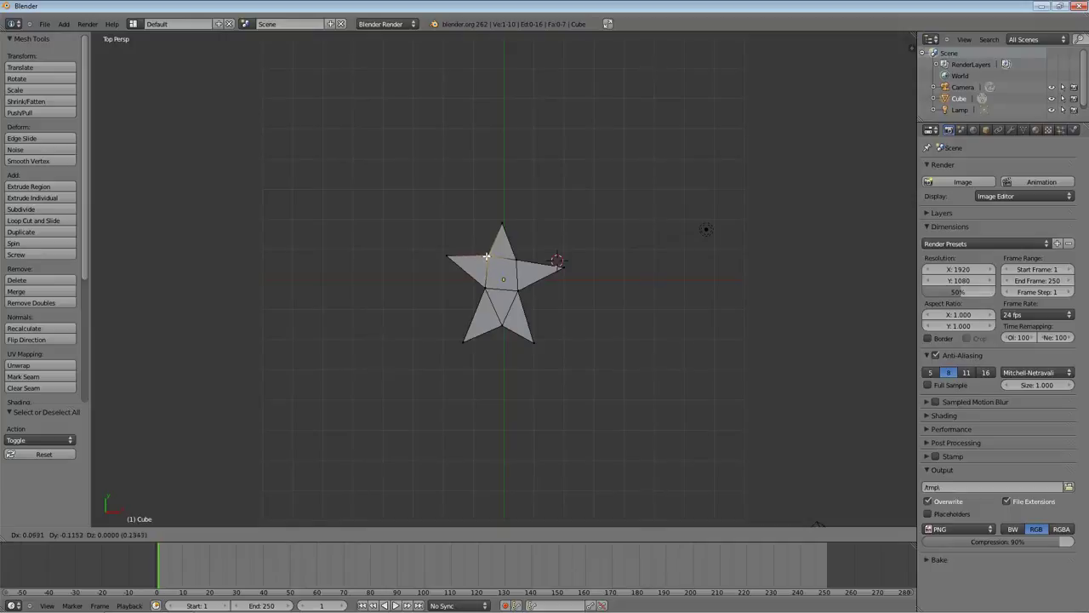
left_click(486, 256)
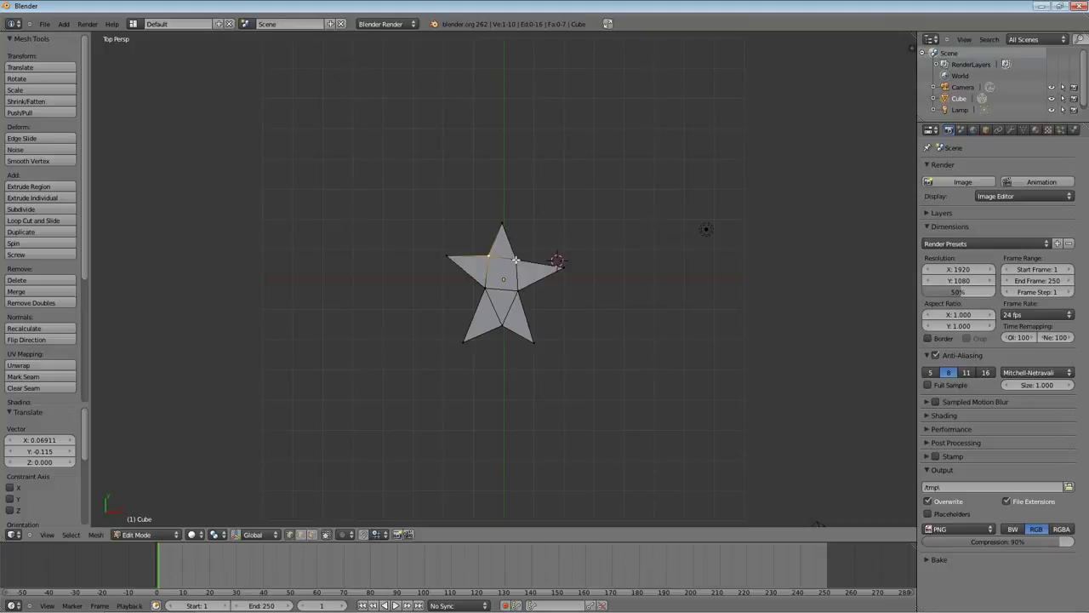
right_click(515, 258)
key("g")
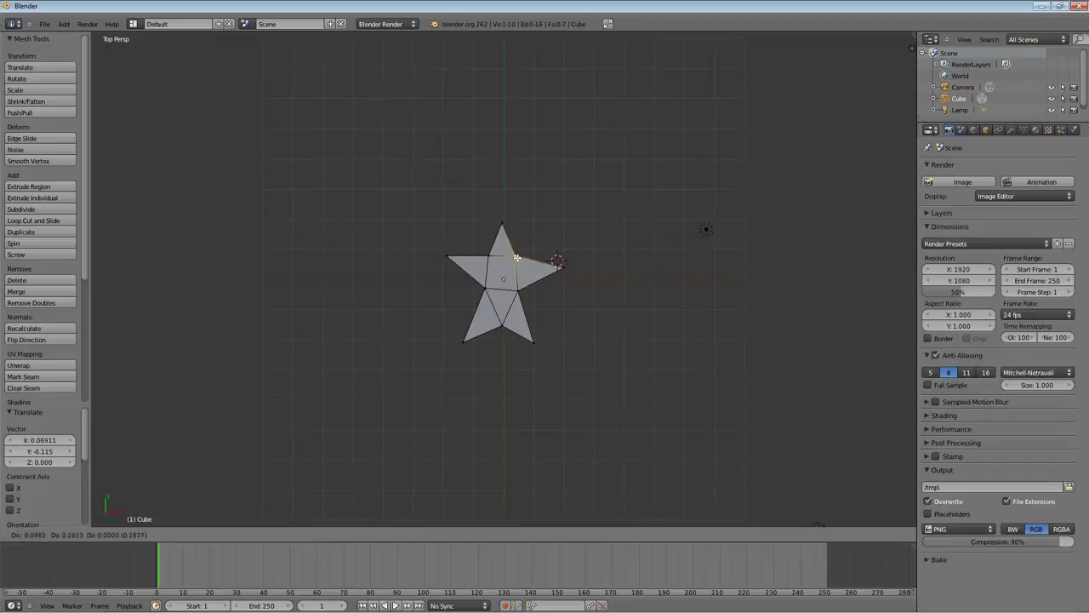
left_click(516, 257)
Move the right tip about -0.37 in X and 0.51 in Y, and the bottom inner vertex about -0.02 in X and 0.71 in Y
right_click(560, 267)
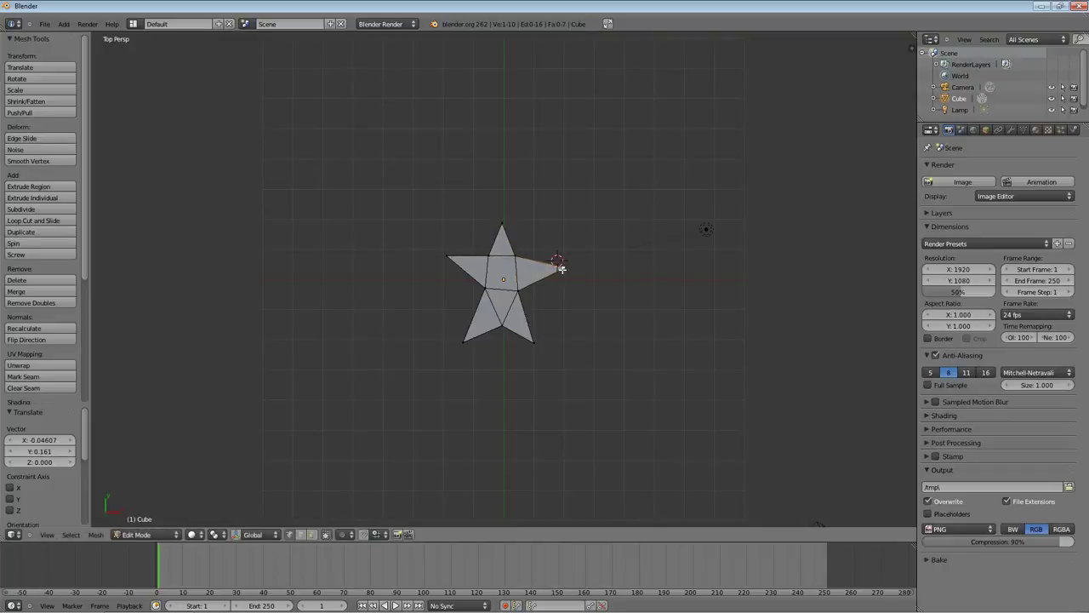
key("g")
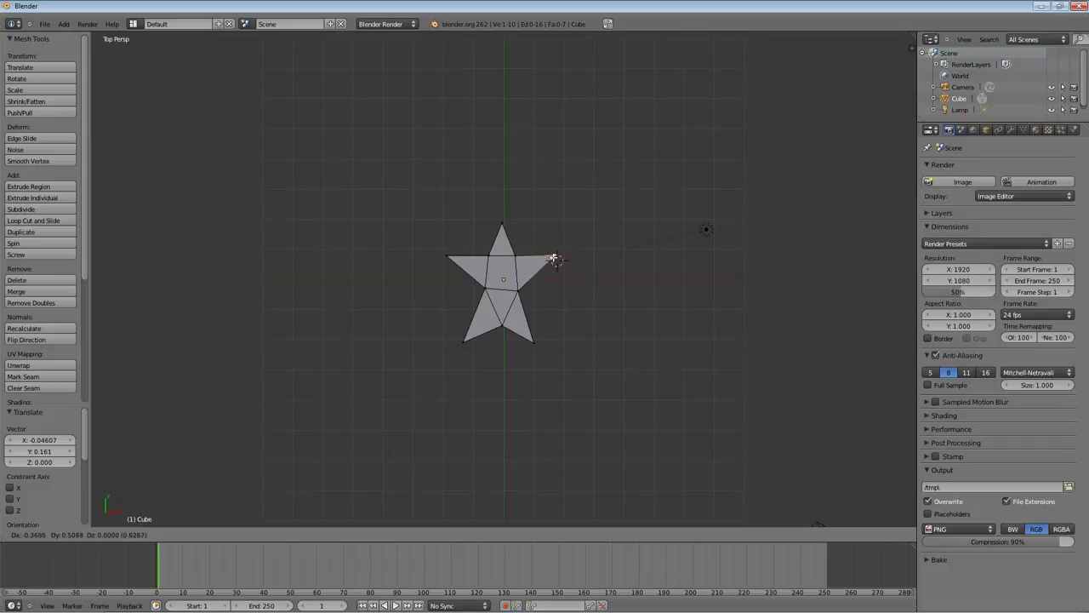
left_click(555, 258)
right_click(507, 315)
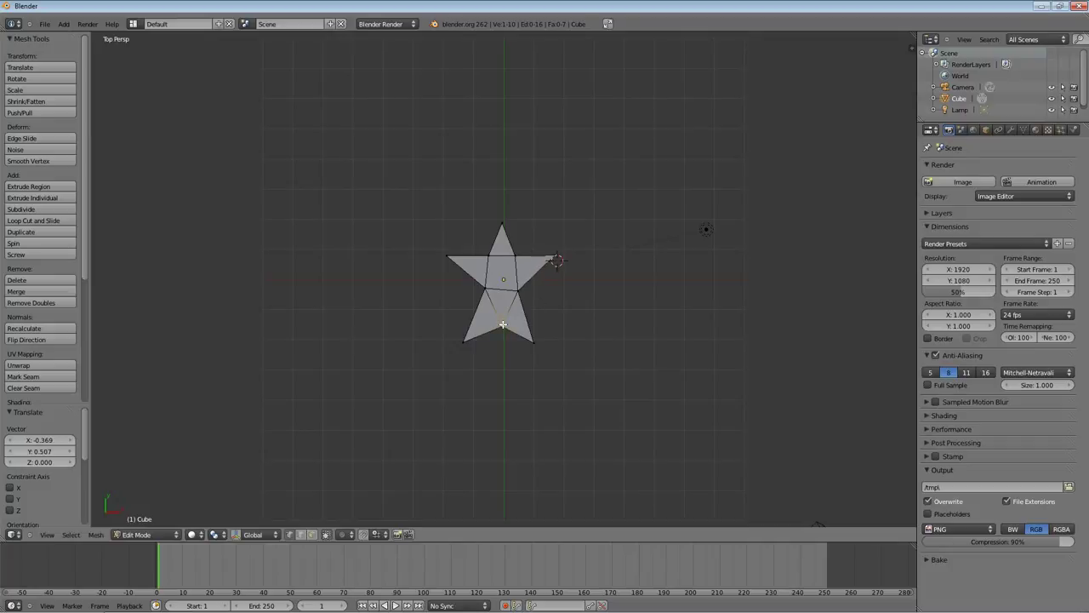
key("g")
left_click(502, 307)
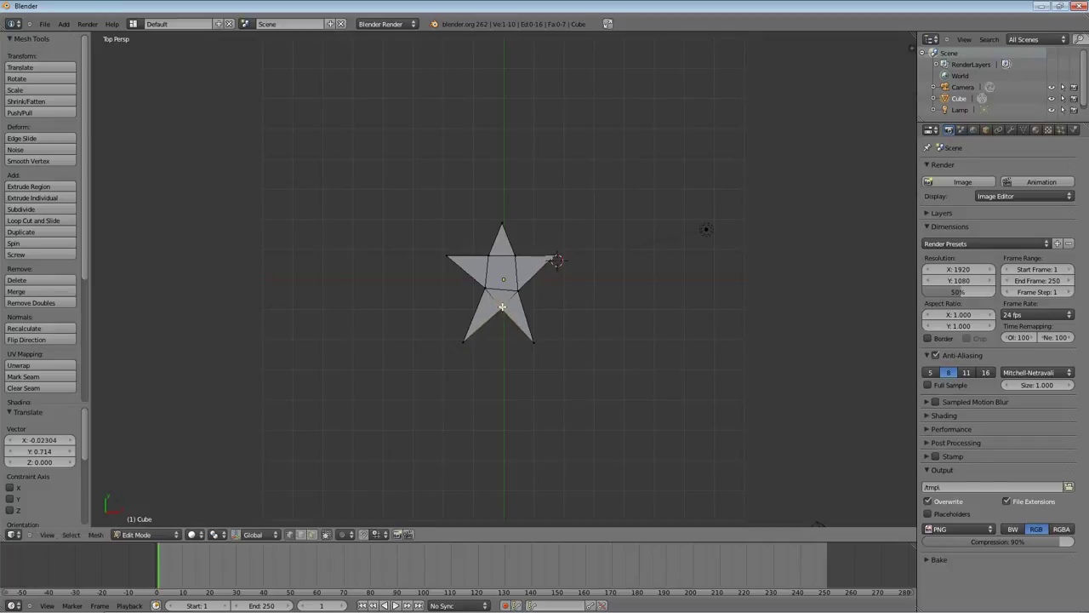
Move the lower-left tip about 0.02 in X and 0.67 in Y, and the lower-left inner vertex about -0.30 in X and 0.18 in Y
right_click(464, 340)
key("g")
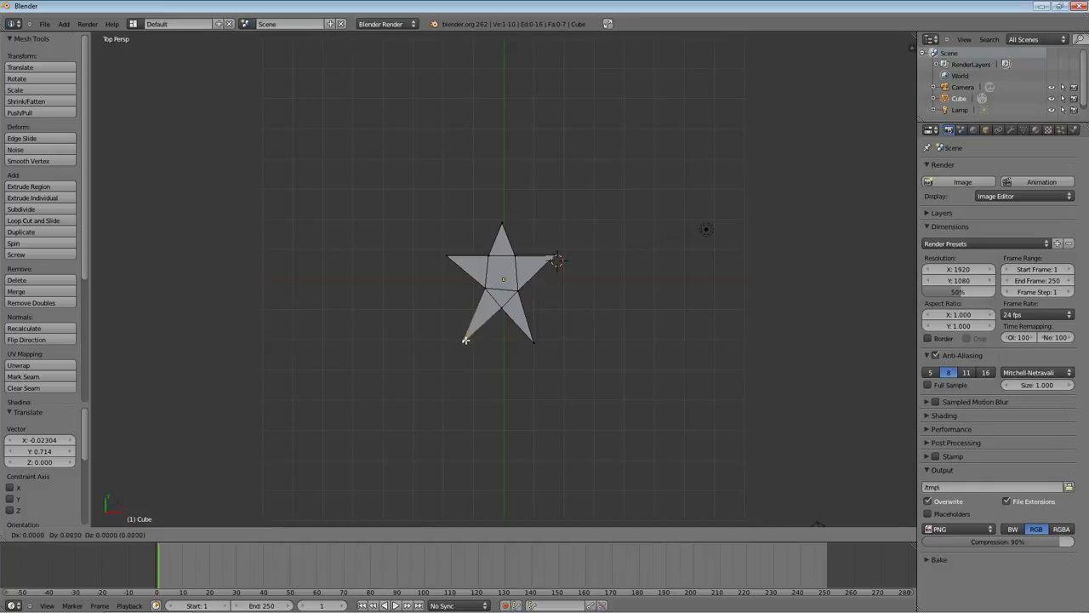
left_click(467, 326)
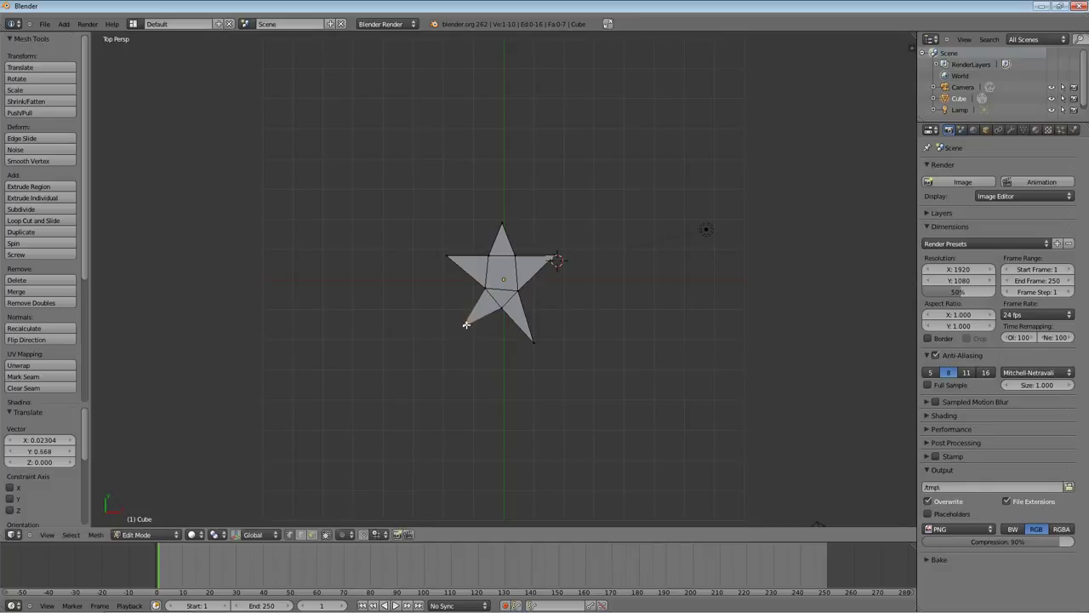
right_click(486, 288)
key("g")
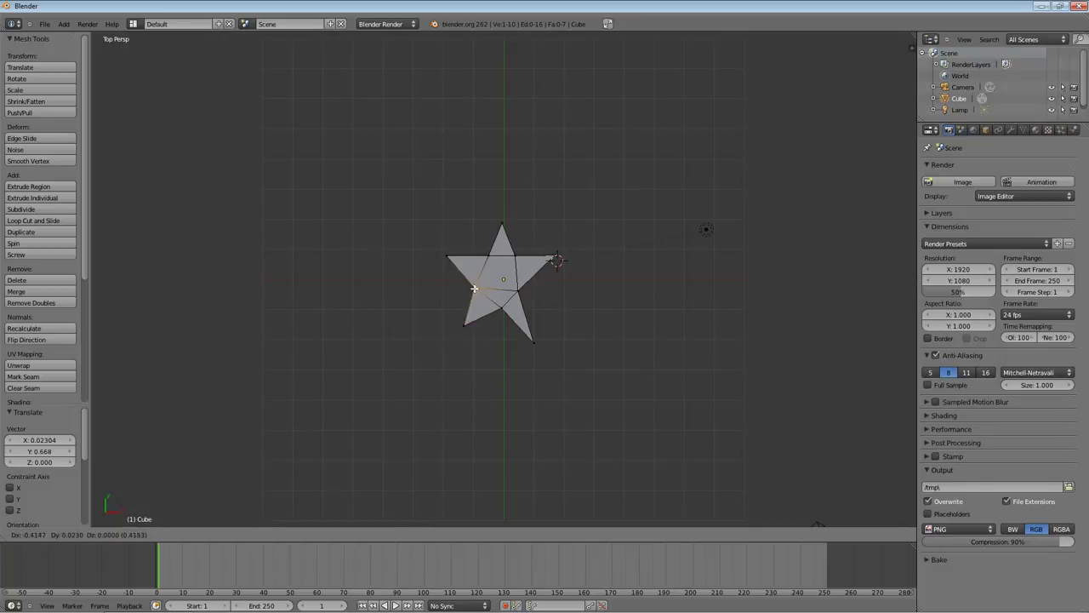
left_click(478, 284)
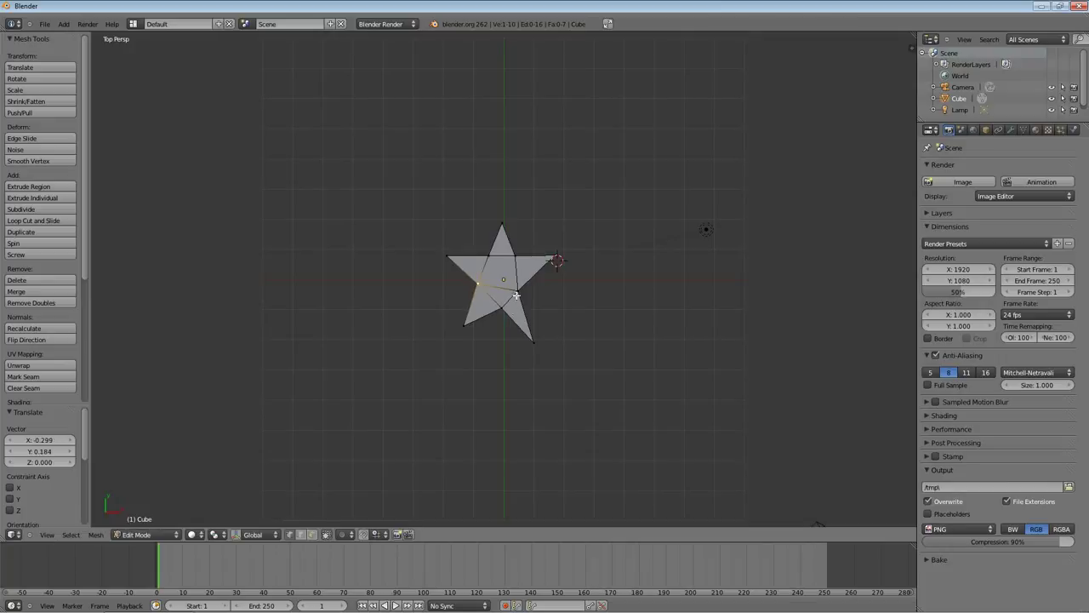
Move the lower-right tip about 0.07 in X and 0.62 in Y, and the lower-right inner vertex about 0.16 in X and 0.35 in Y
right_click(532, 342)
key("g")
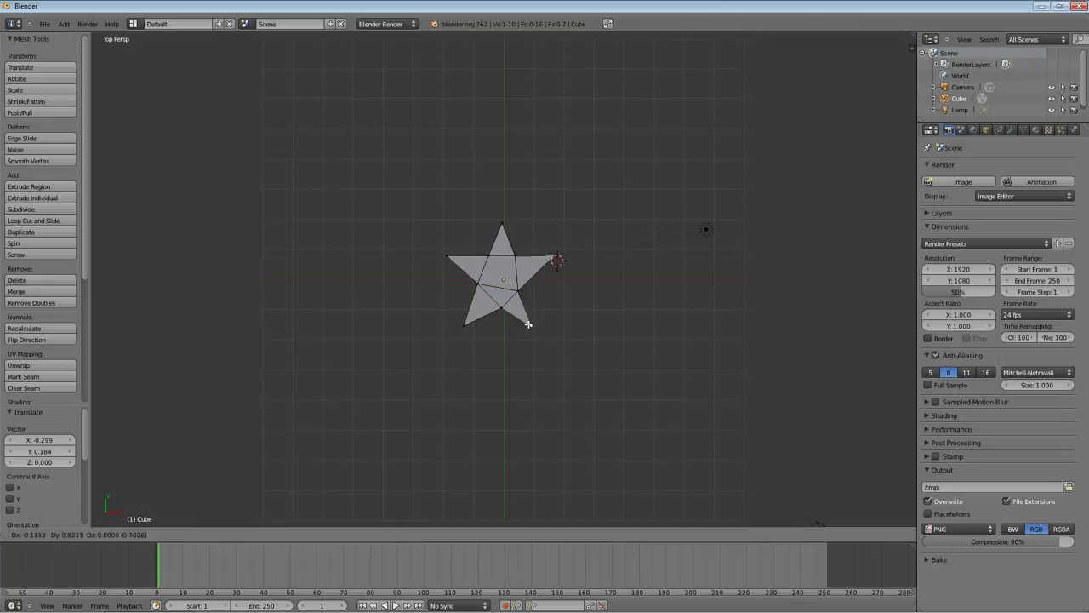
left_click(534, 326)
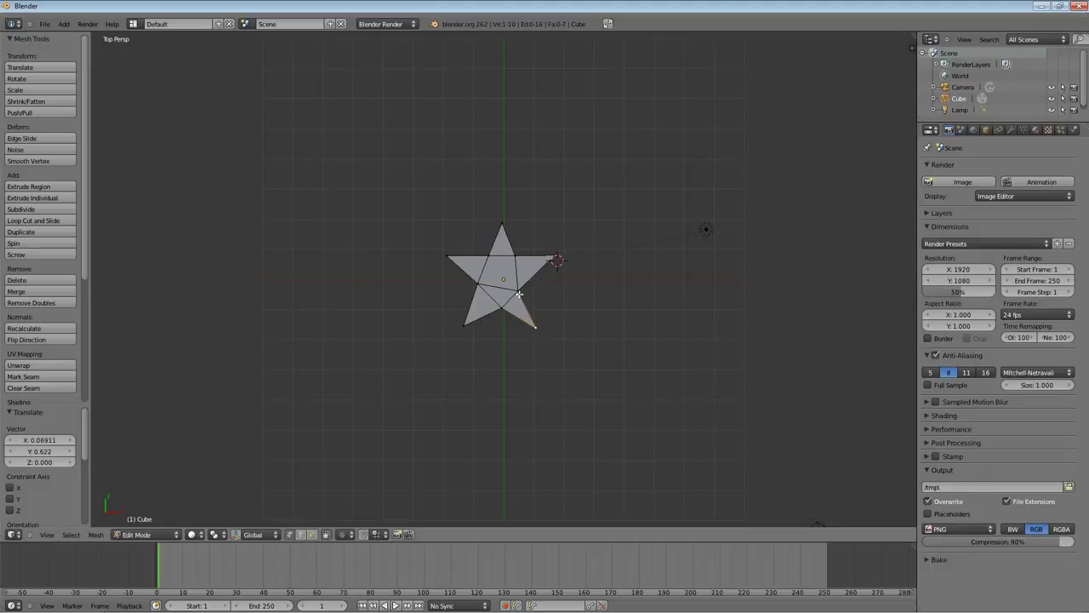
right_click(518, 290)
key("g")
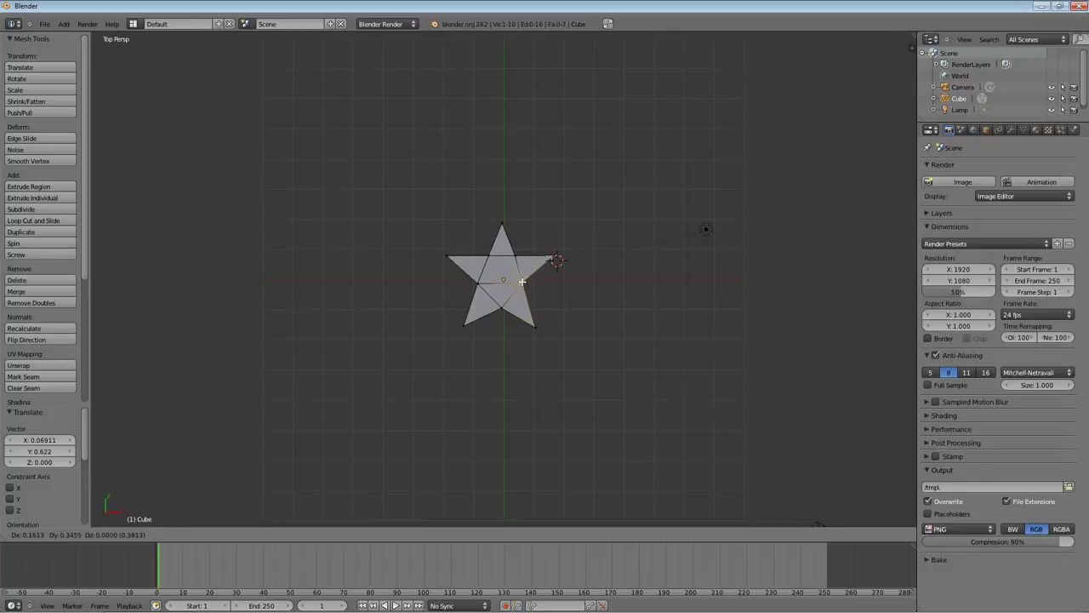
left_click(522, 281)
Move the lower-left inner vertex about 0.23 in X, and the bottom inner vertex about -0.01 in X and 0.22 in Y
right_click(478, 285)
key("g")
left_click(483, 283)
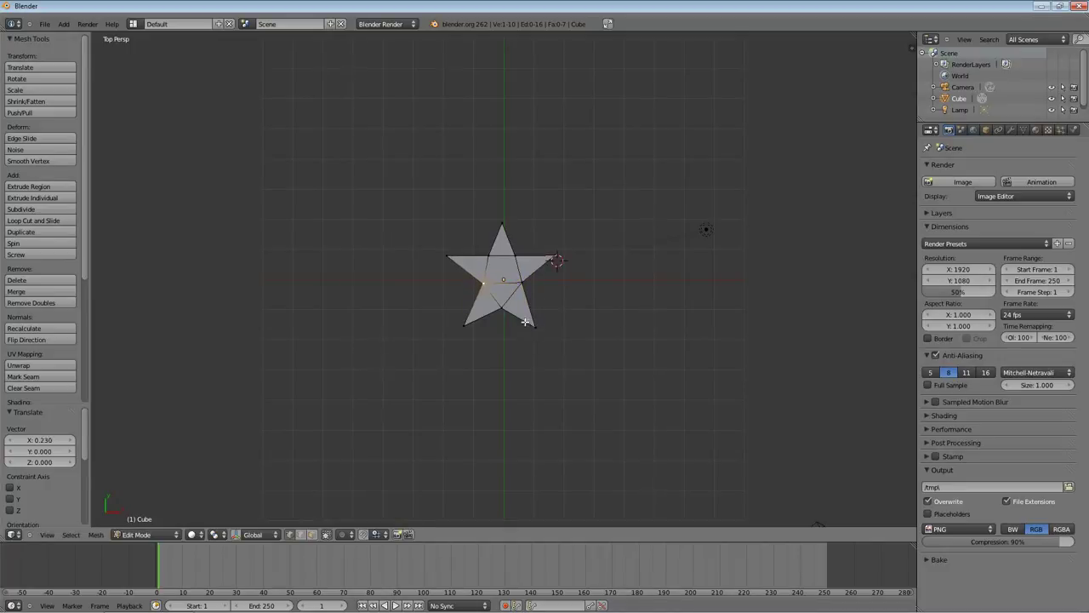
scroll(525, 320, "up", 2)
scroll(525, 320, "up", 2)
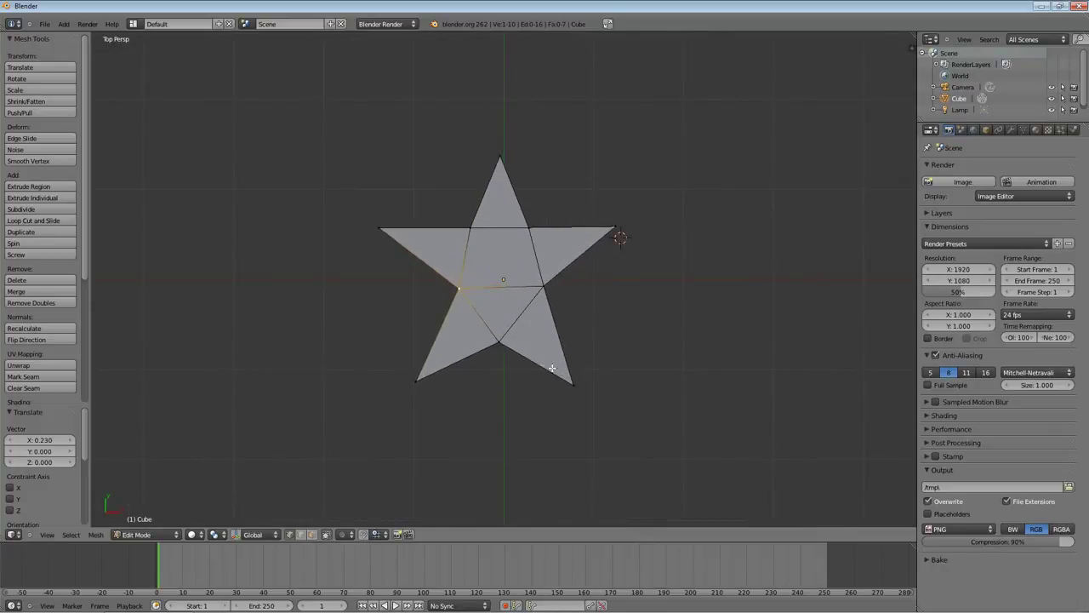
right_click(498, 343)
key("g")
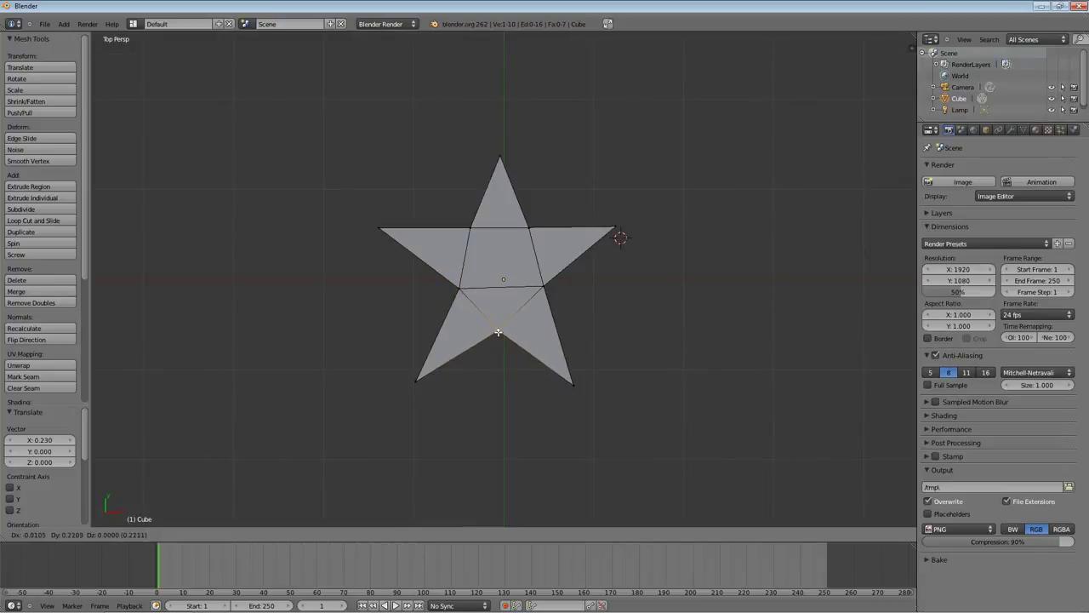
left_click(498, 332)
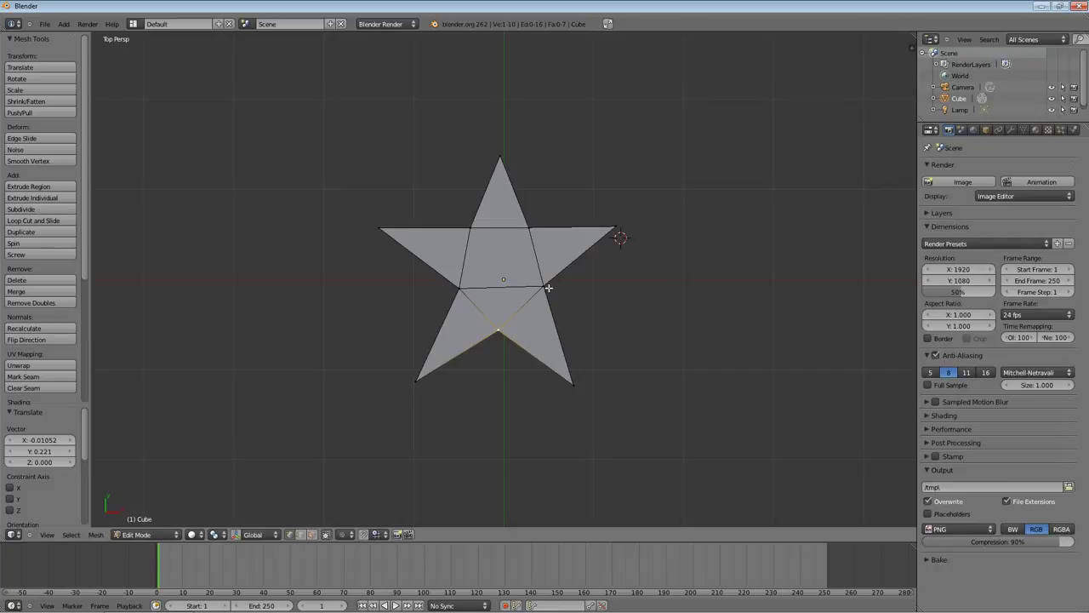
Move the star's left tip about 0.20 along the global Y axis only
right_click(379, 228)
key("g")
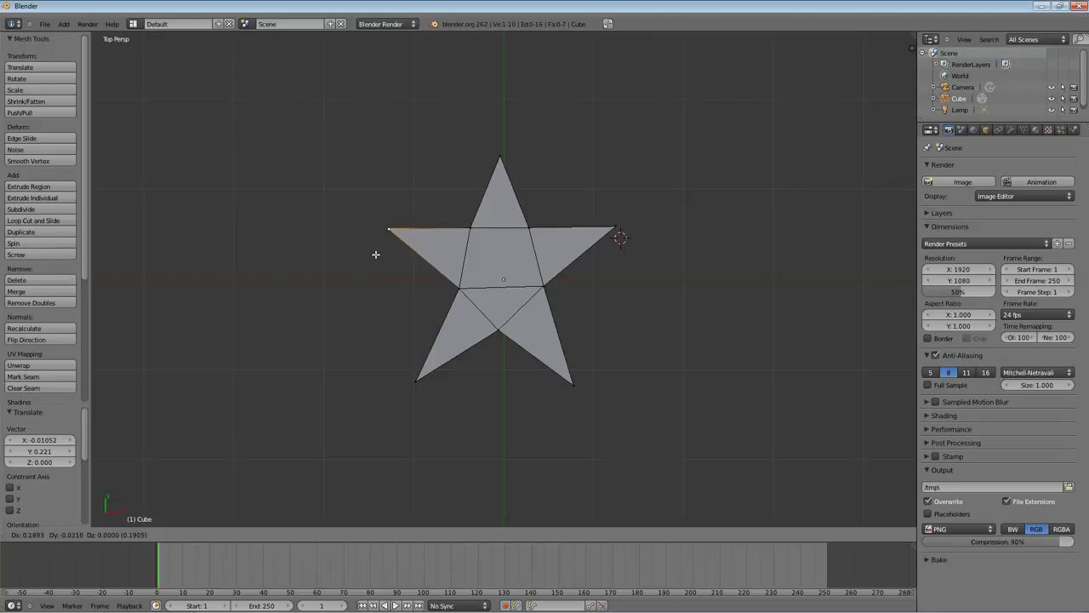
key("x")
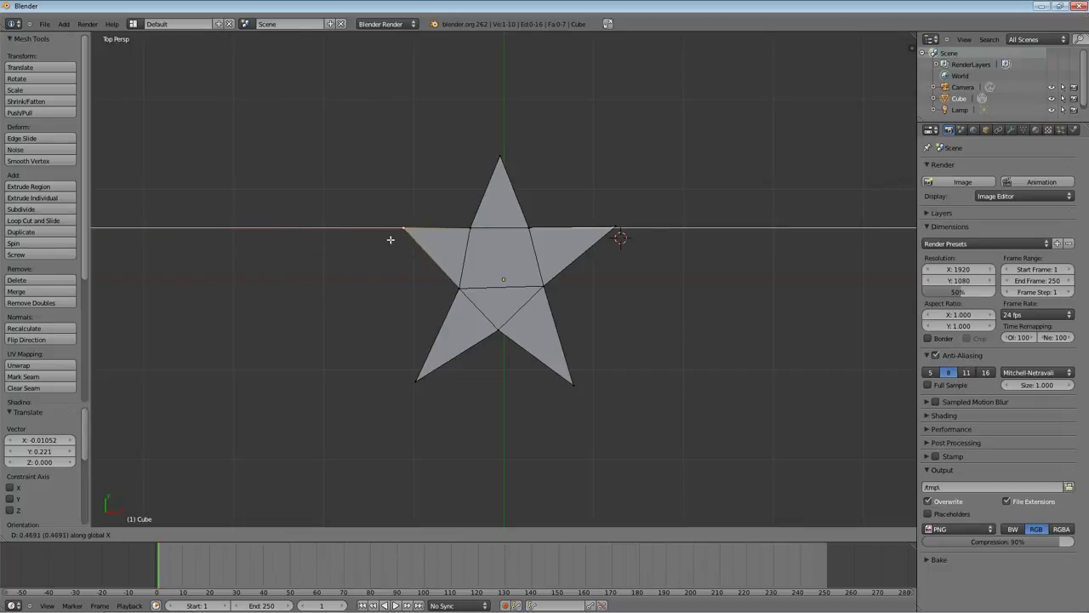
key("y")
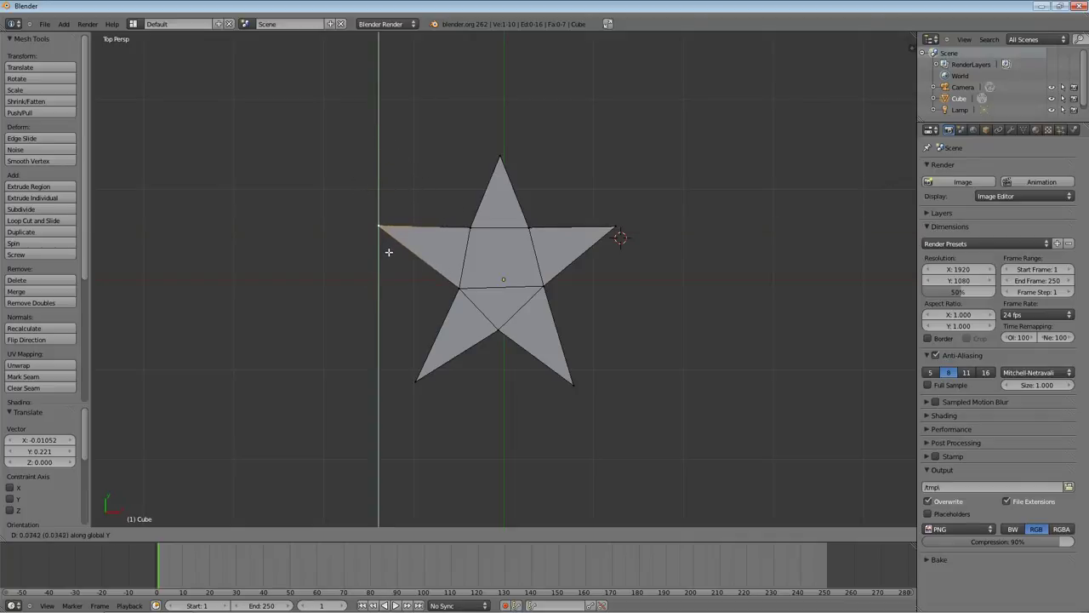
left_click(390, 243)
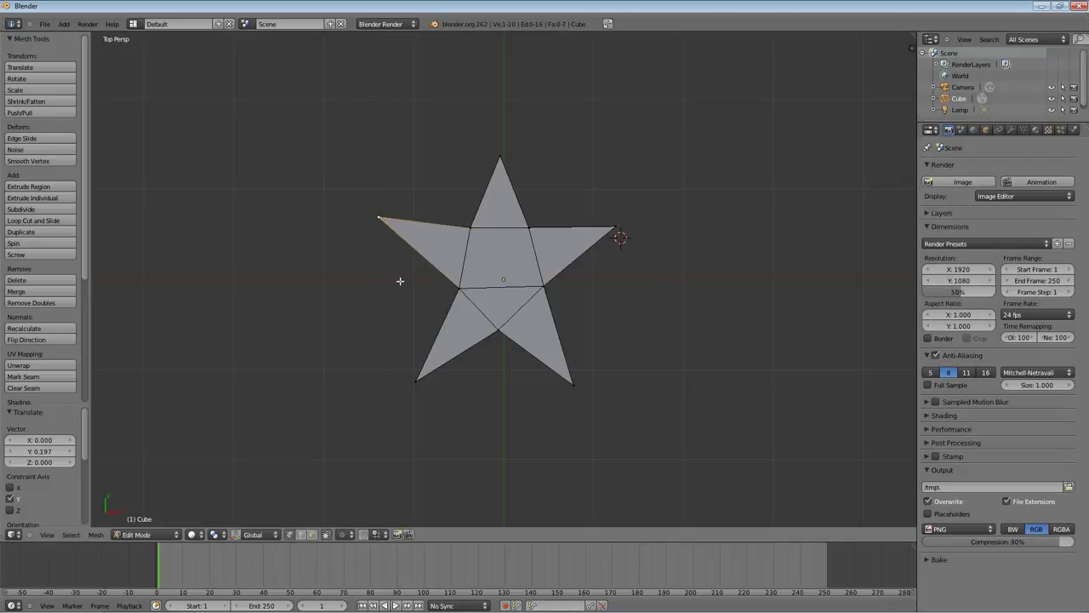
Raise the star's left tip about 1.54 along the global Z axis
scroll(538, 303, "down", 1)
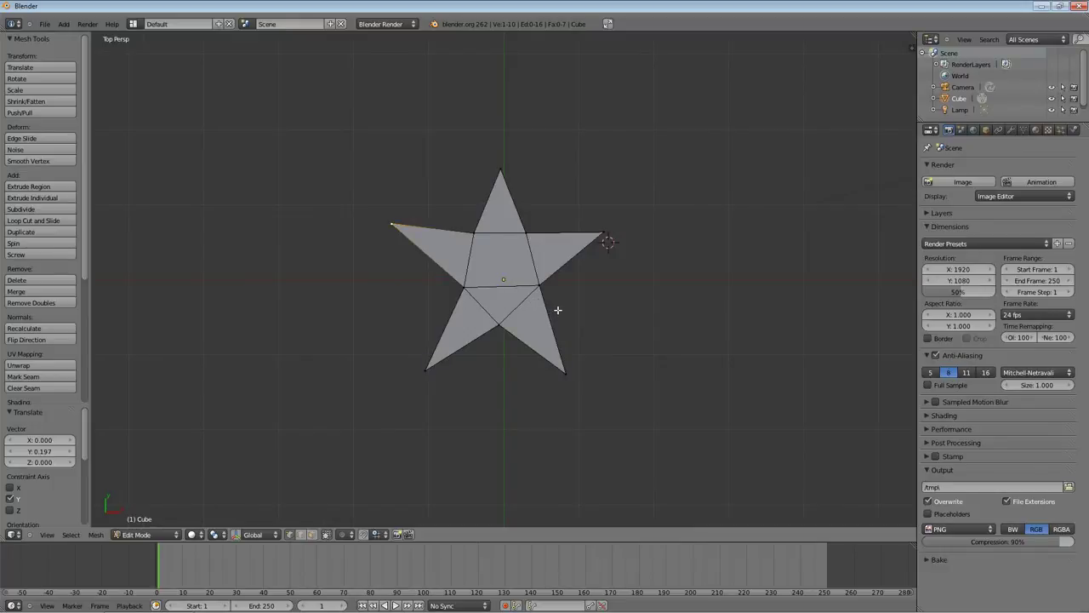
mouse_move(557, 309)
middle_mouse_down()
mouse_move(550, 227)
mouse_move(544, 295)
middle_mouse_up()
mouse_move(552, 311)
middle_mouse_down()
mouse_move(565, 282)
mouse_move(562, 297)
middle_mouse_up()
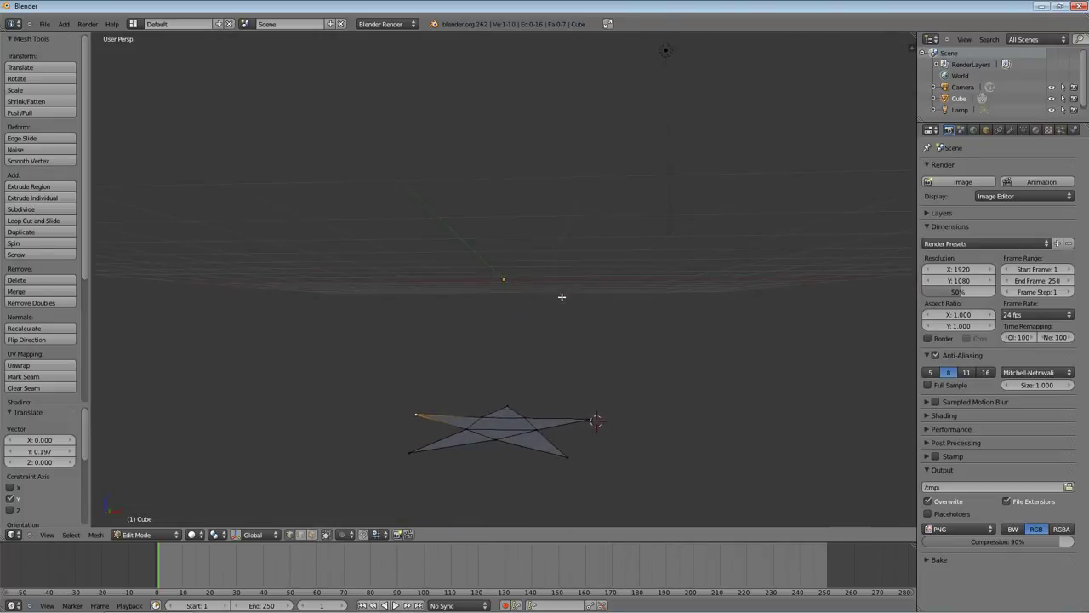
middle_click_drag(554, 334, 618, 382)
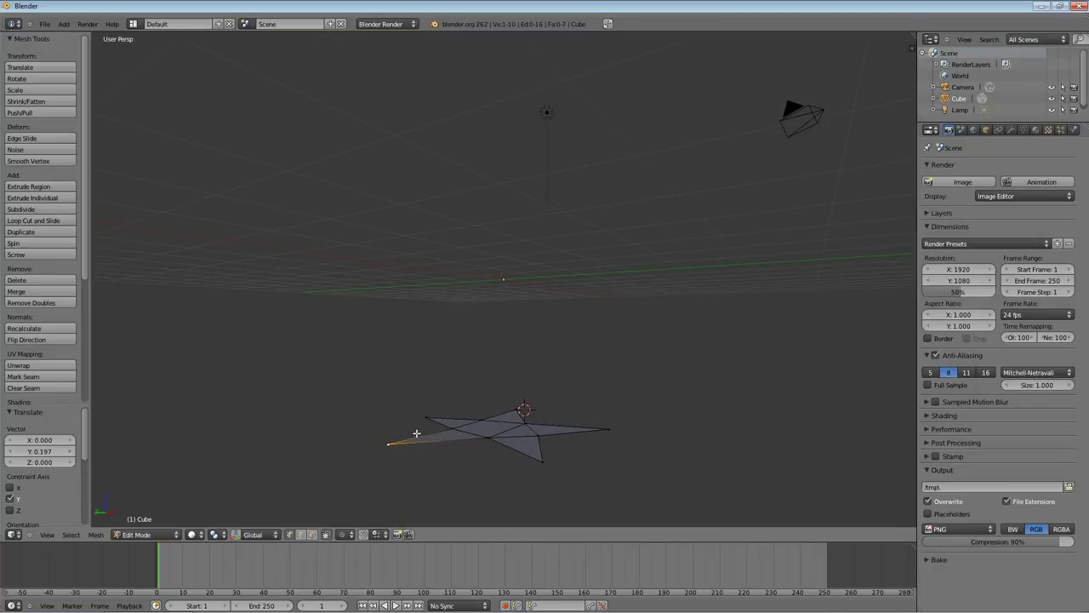
middle_click_drag(416, 433, 439, 458)
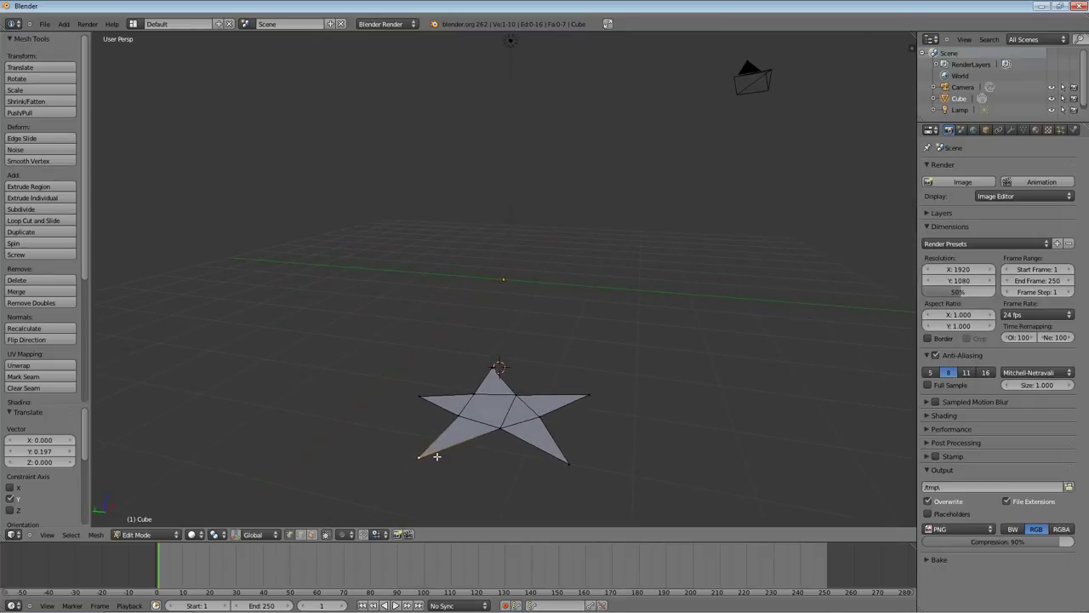
key("g")
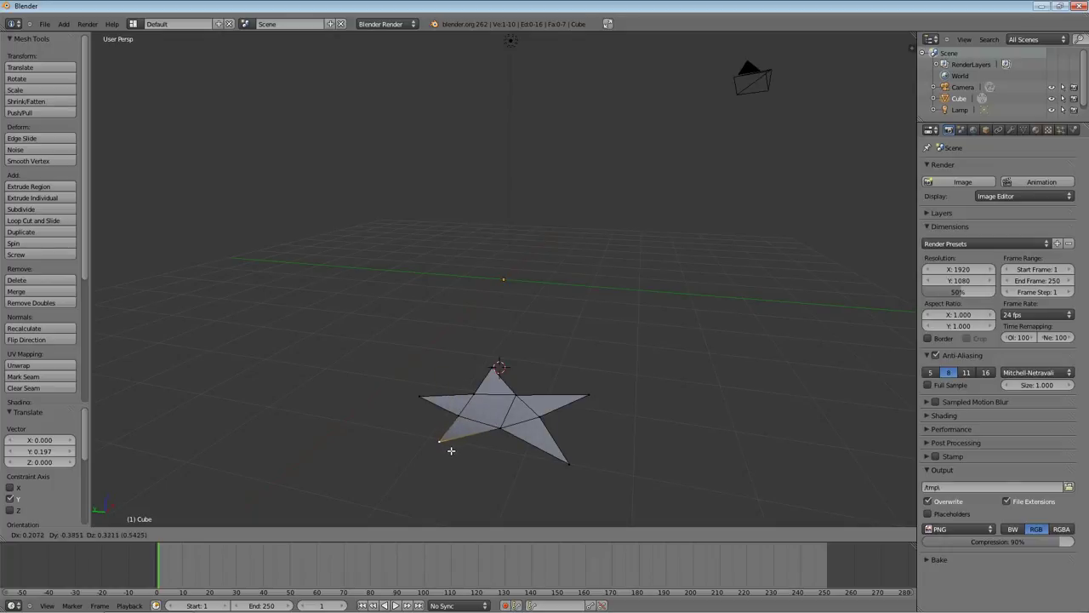
key("z")
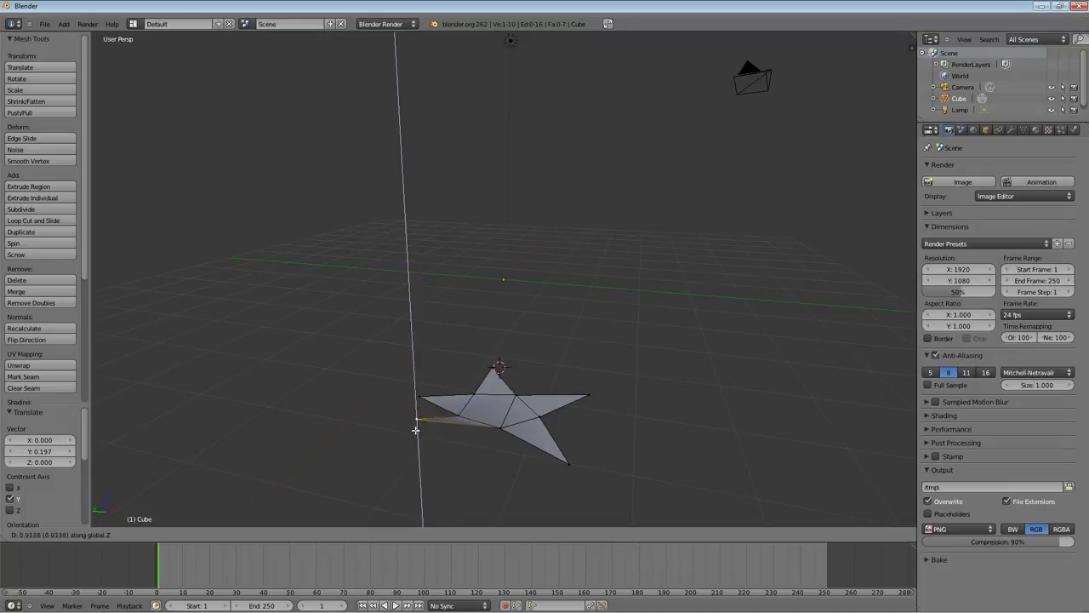
left_click(414, 394)
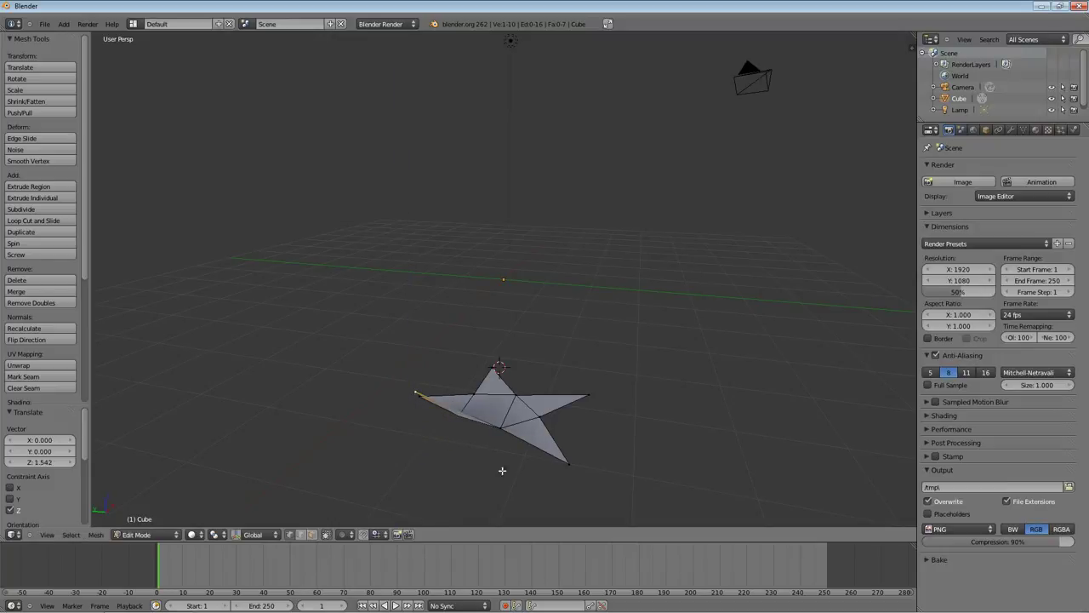
Raise the star's lower-left tip about 1.69 and its lower-right tip about 1.75 along the global Z axis
right_click(567, 463)
key("g")
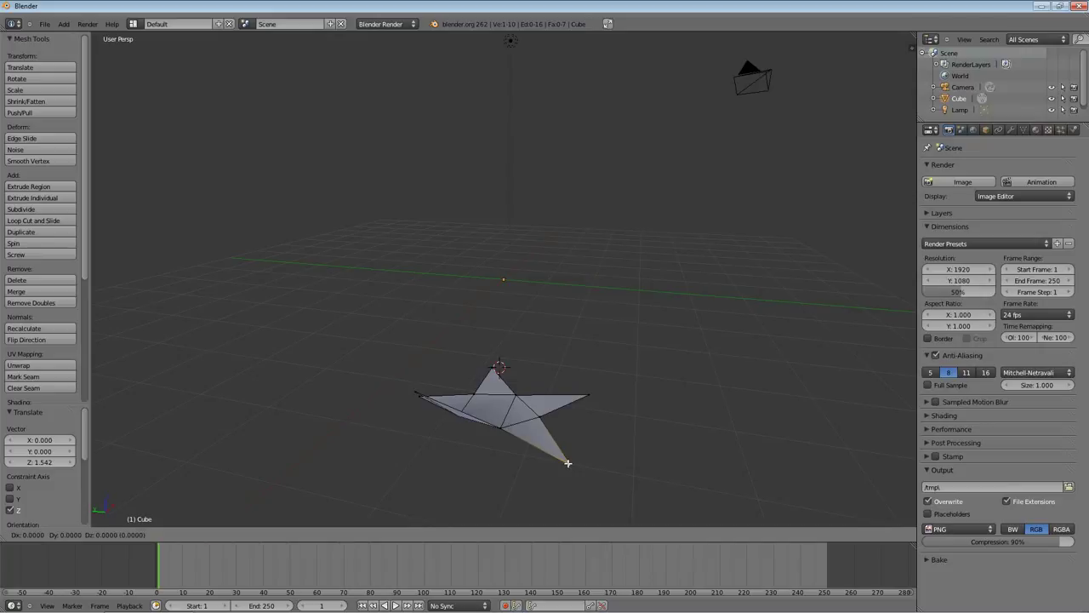
key("z")
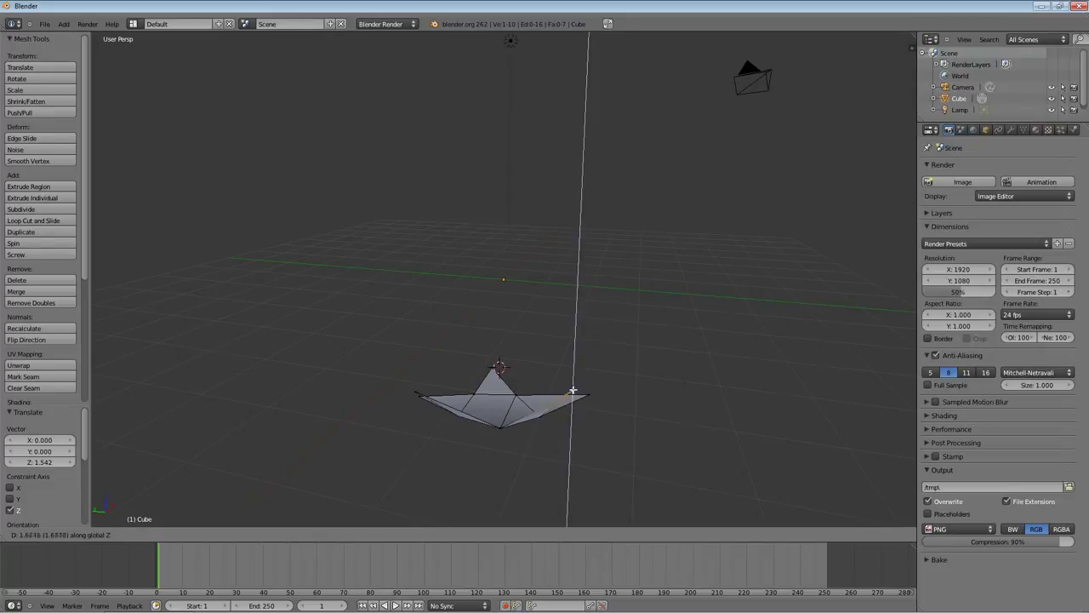
left_click(617, 410)
middle_click_drag(616, 410, 491, 419)
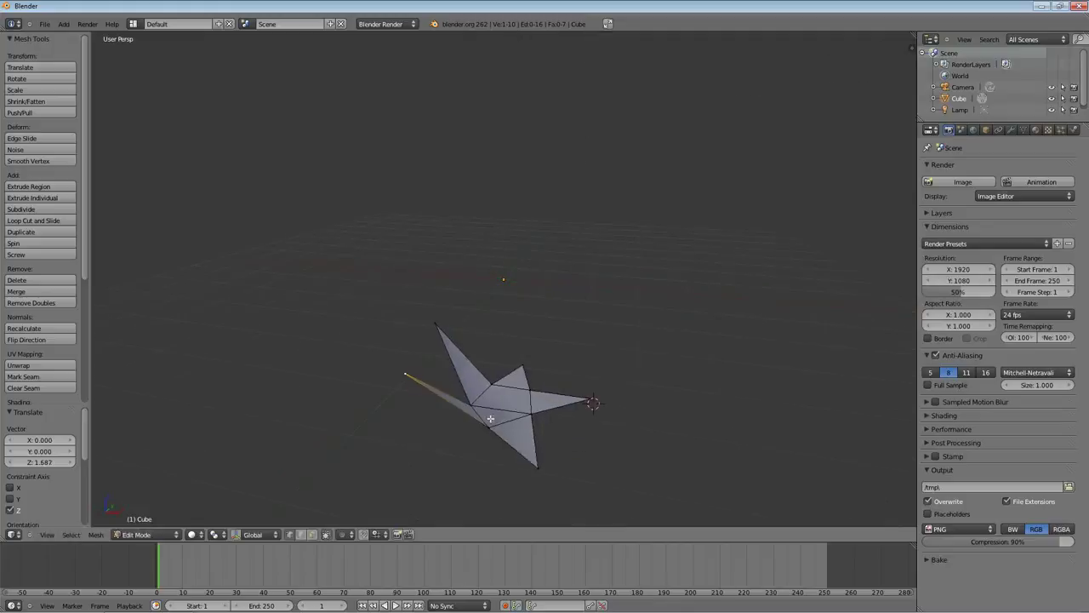
right_click(537, 468)
key("g")
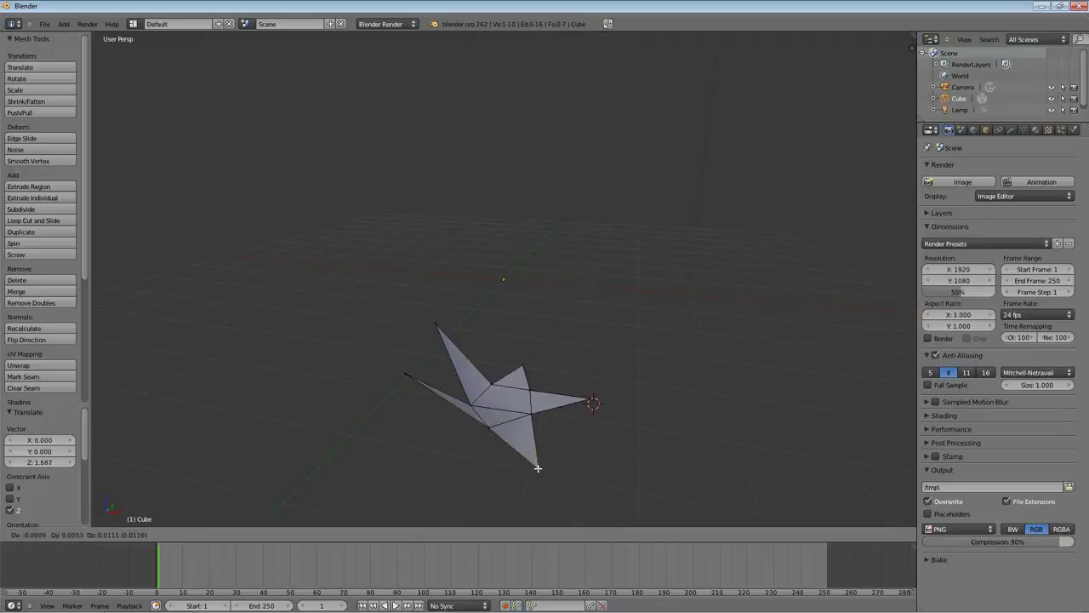
key("z")
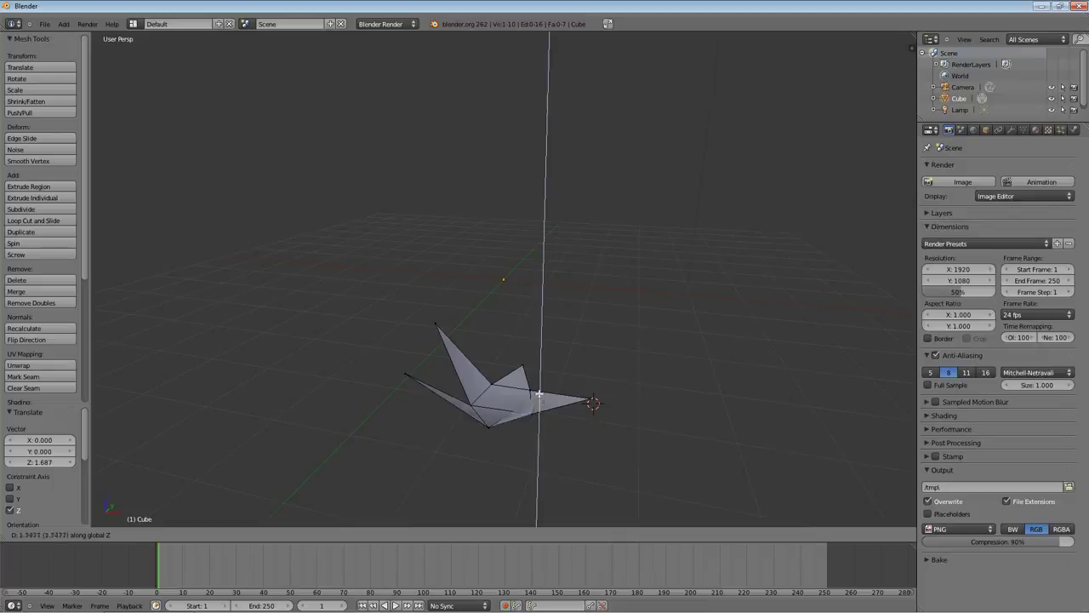
left_click(539, 394)
Raise the right tip, nearest the 3D cursor, about 1.66 and the remaining flat tip about 1.65 along the global Z axis
middle_click_drag(587, 428, 469, 433)
right_click(538, 467)
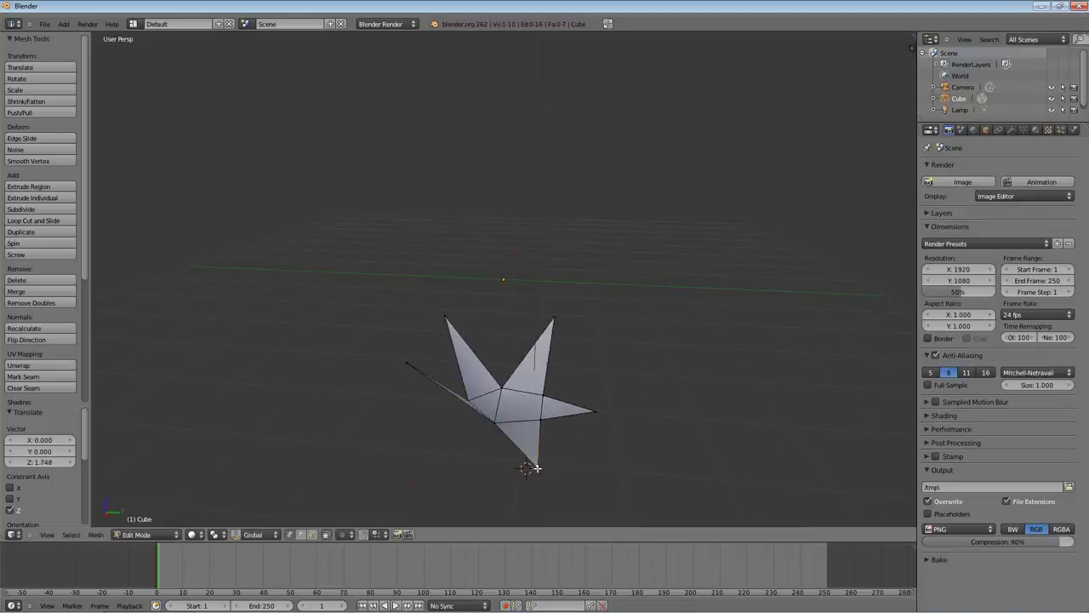
key("g")
key("z")
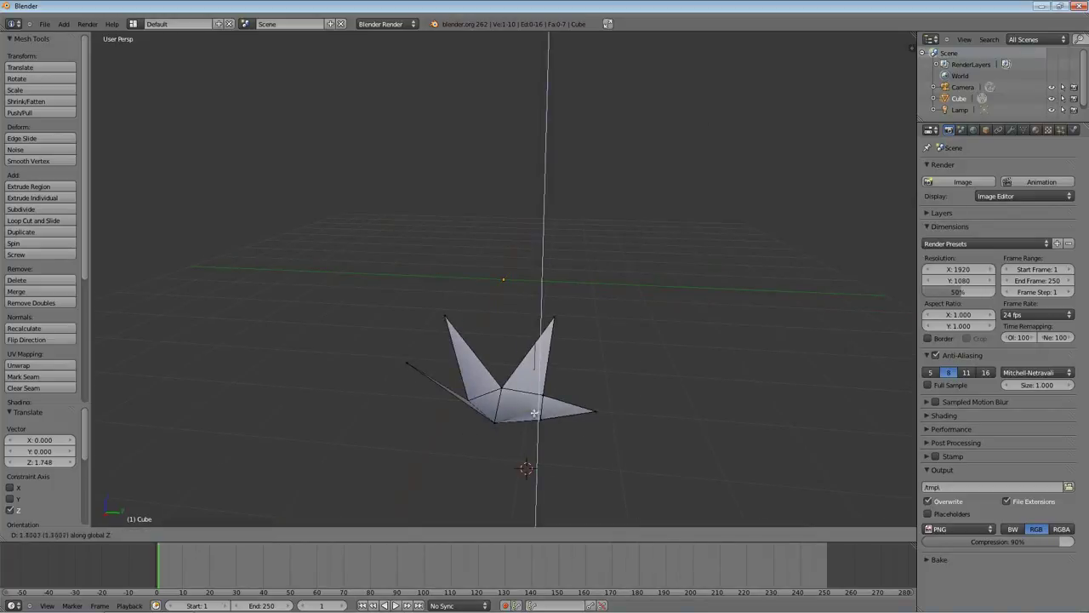
left_click(538, 400)
middle_click_drag(537, 400, 527, 460)
right_click(541, 461)
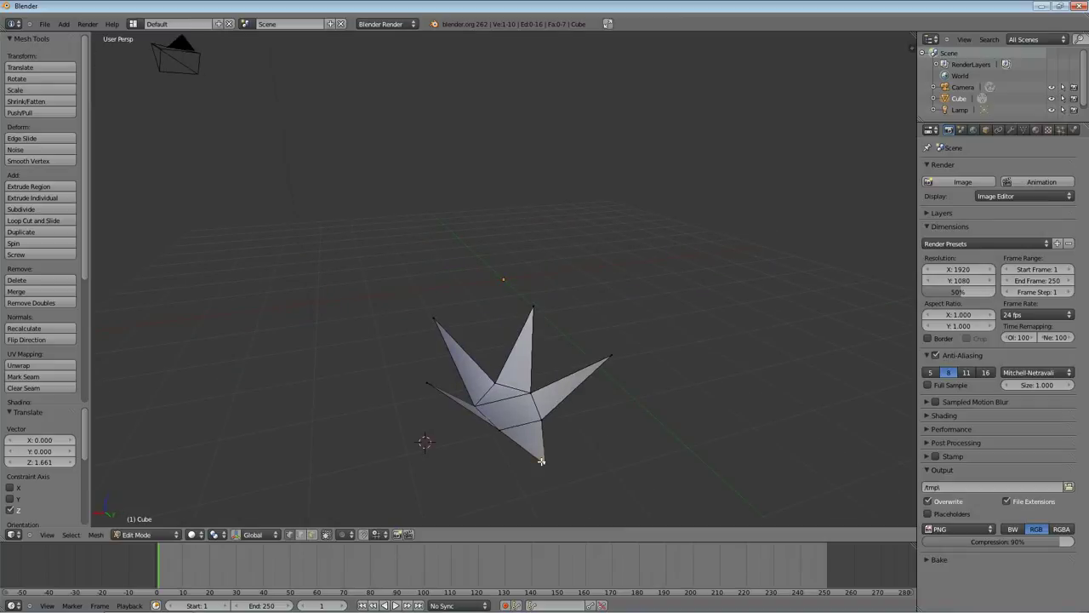
key("g")
key("z")
left_click(513, 457)
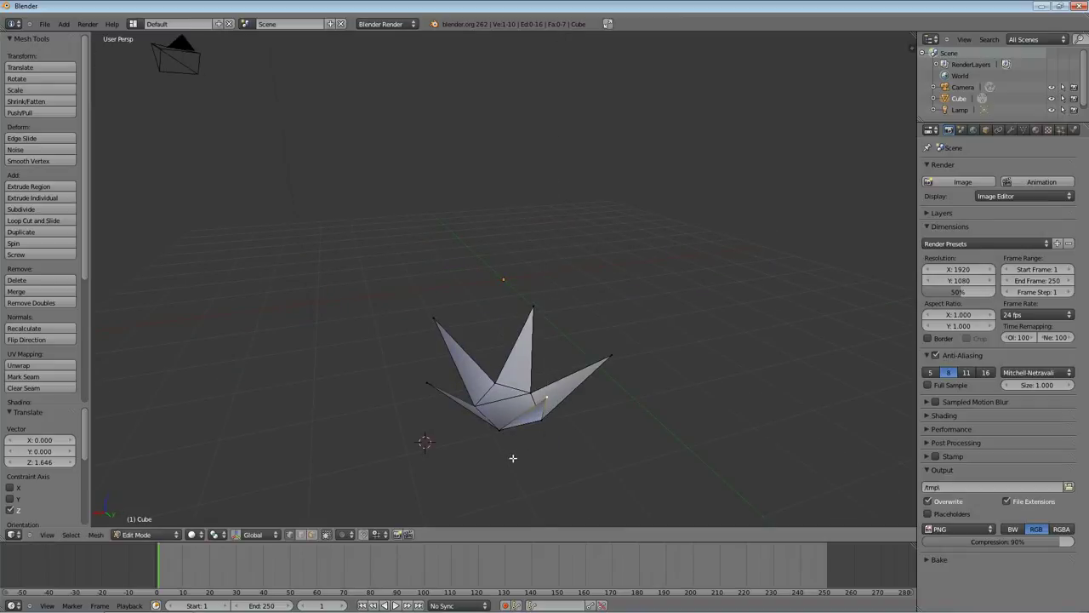
middle_click_drag(513, 457, 551, 507)
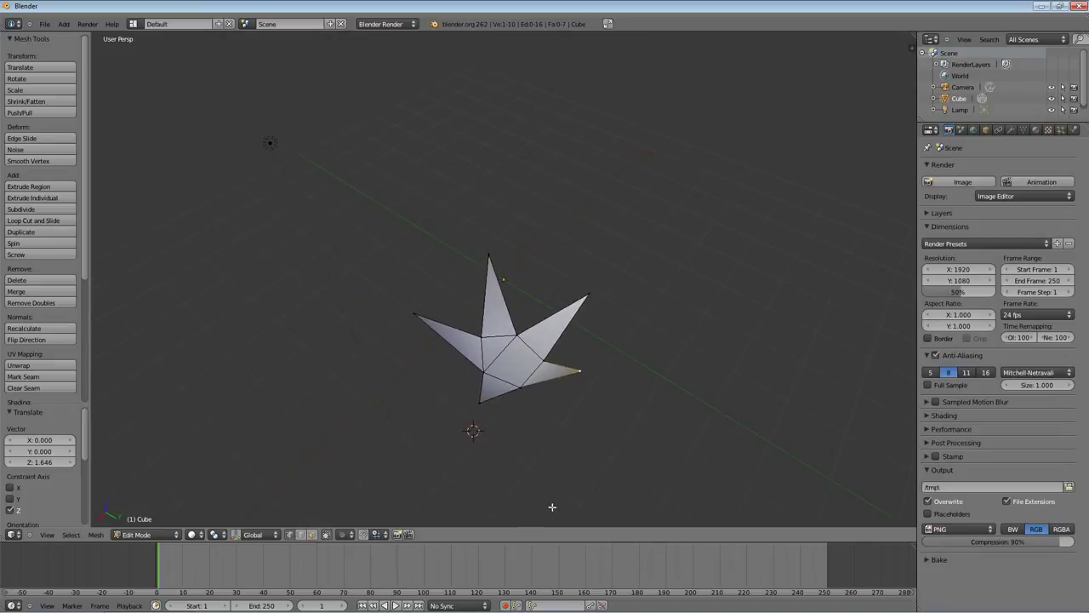